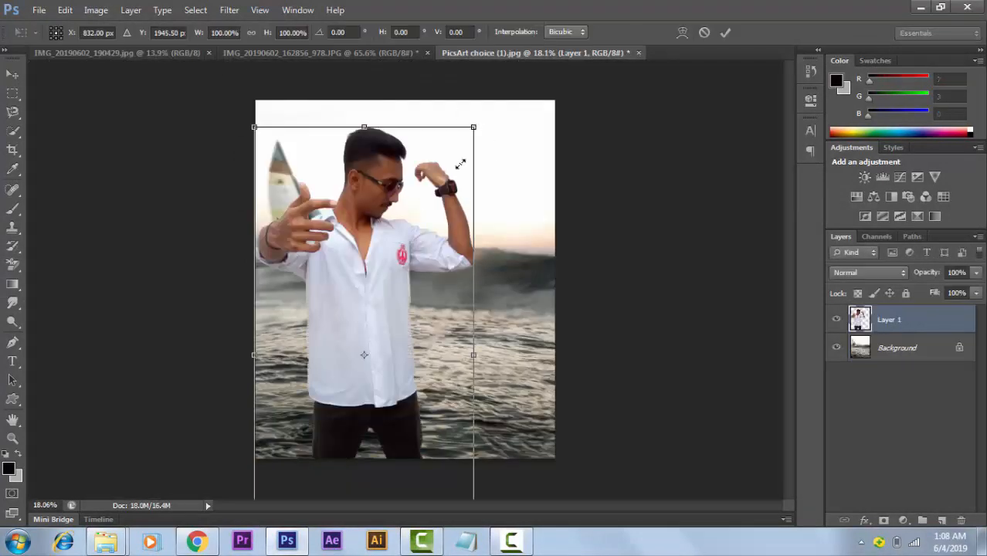
# Scale down the cut-out man on Layer 1 and position him standing in the water beside the sailboat.
pyautogui.moveTo(460, 163); pyautogui.dragTo(525, 135)
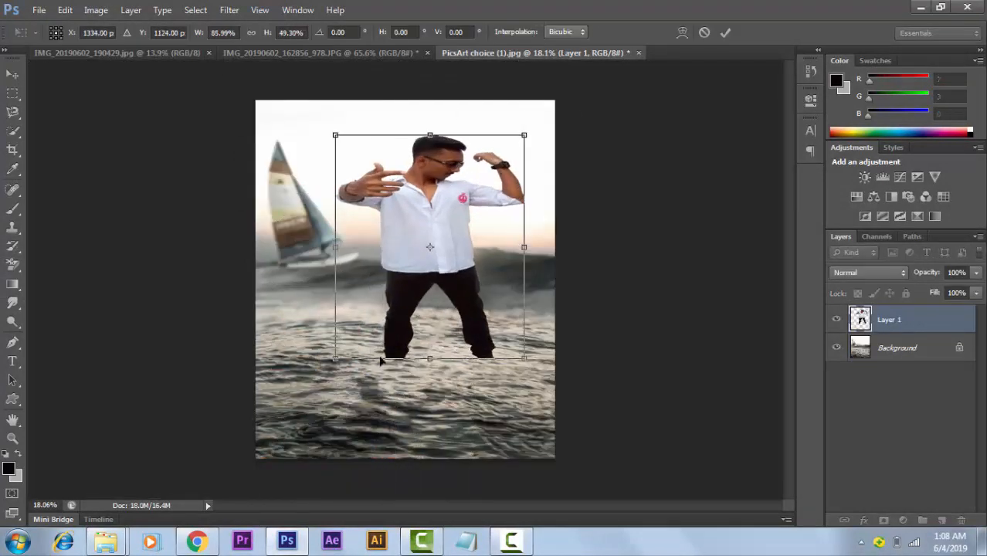
pyautogui.moveTo(418, 261); pyautogui.dragTo(409, 318)
pyautogui.moveTo(421, 193); pyautogui.dragTo(430, 141)
pyautogui.moveTo(473, 248); pyautogui.dragTo(454, 264)
pyautogui.click(725, 33)
# Erase the feet and lower trouser ends at the waterline with the Background Eraser at 80 px.
pyautogui.scroll(3, 483, 344)
pyautogui.moveTo(502, 336); pyautogui.dragTo(507, 161)
pyautogui.scroll(2, 426, 274)
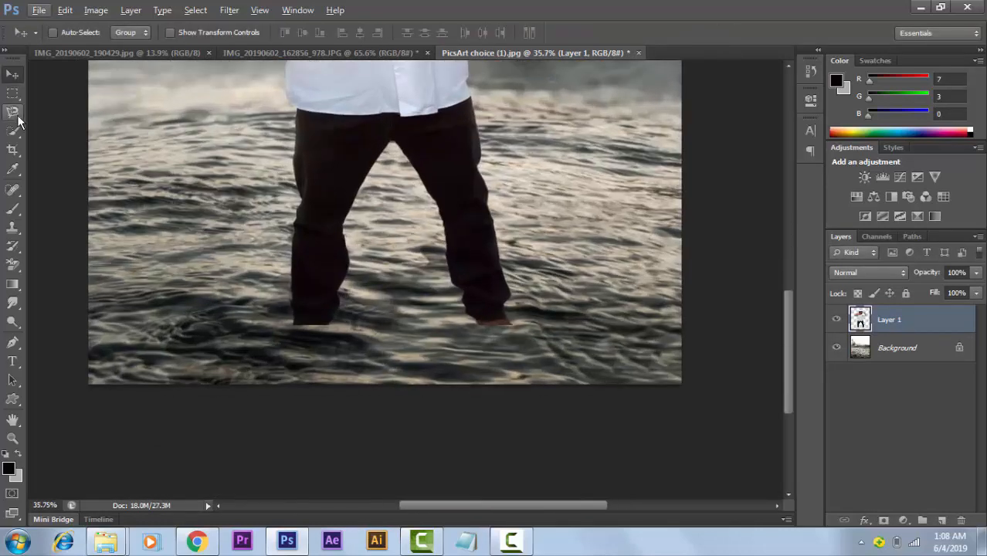
pyautogui.click(14, 264)
pyautogui.click(70, 32)
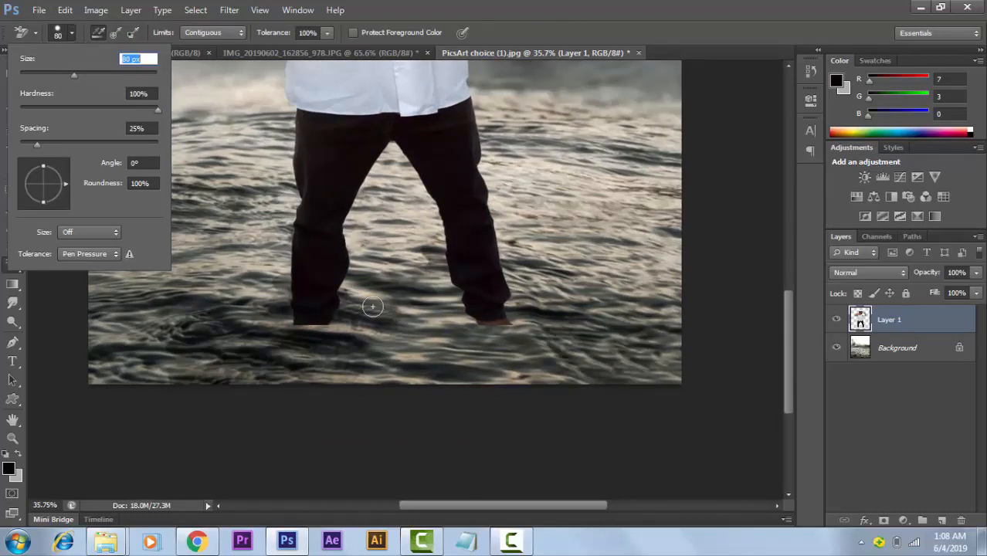
pyautogui.moveTo(329, 310); pyautogui.dragTo(283, 319)
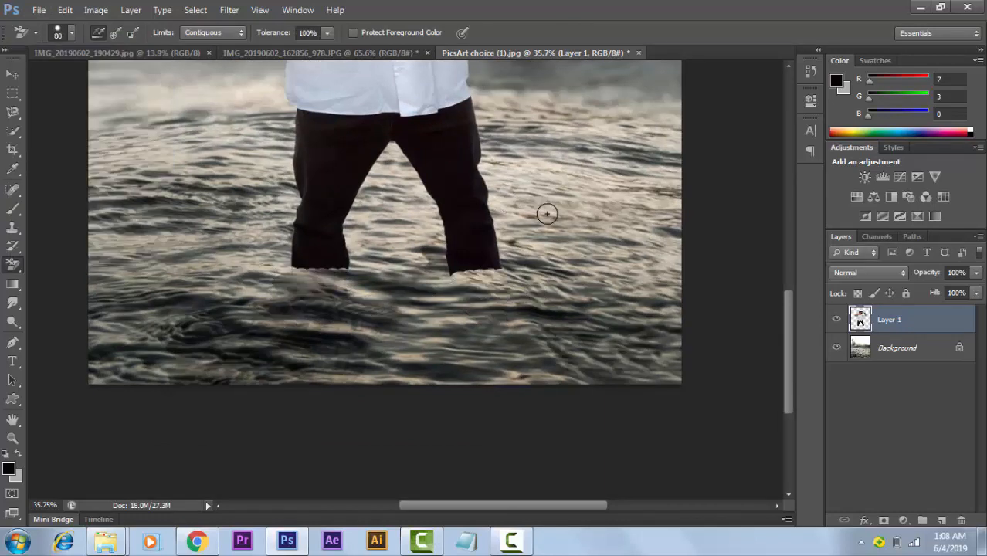
pyautogui.scroll(3, 528, 168)
pyautogui.scroll(-5, 525, 170)
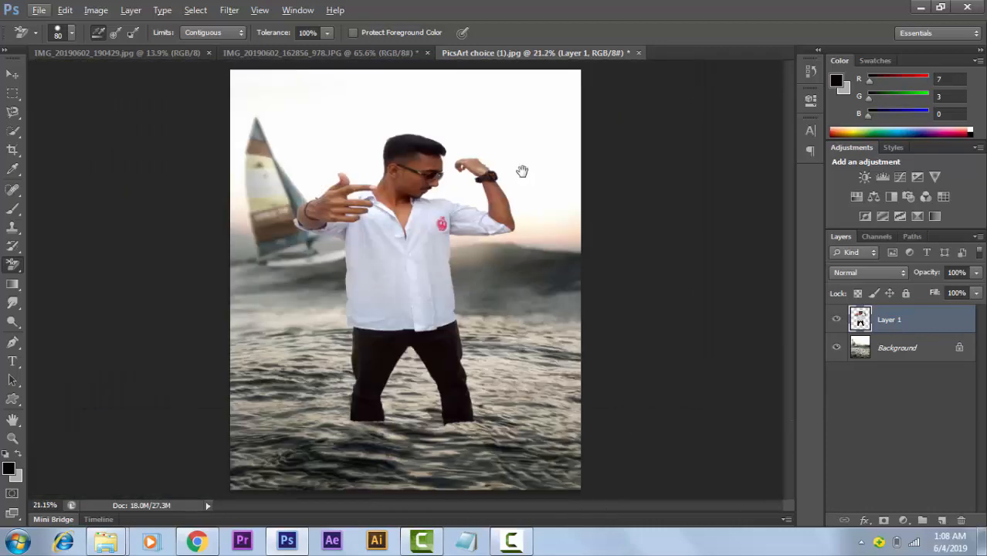
pyautogui.hotkey('ctrl', 't')
pyautogui.moveTo(515, 132); pyautogui.dragTo(494, 160)
pyautogui.moveTo(408, 245); pyautogui.dragTo(422, 211)
pyautogui.moveTo(550, 121); pyautogui.dragTo(558, 131)
pyautogui.moveTo(496, 174); pyautogui.dragTo(495, 193)
pyautogui.moveTo(505, 297); pyautogui.dragTo(494, 298)
pyautogui.click(704, 33)
# Scale the man on Layer 1 down slightly with Free Transform and reposition him in the water.
pyautogui.hotkey('ctrl', 't')
pyautogui.moveTo(513, 137); pyautogui.dragTo(487, 173)
pyautogui.moveTo(526, 180); pyautogui.dragTo(541, 199)
pyautogui.moveTo(469, 226); pyautogui.dragTo(484, 203)
pyautogui.moveTo(549, 158); pyautogui.dragTo(544, 152)
pyautogui.press('Return')
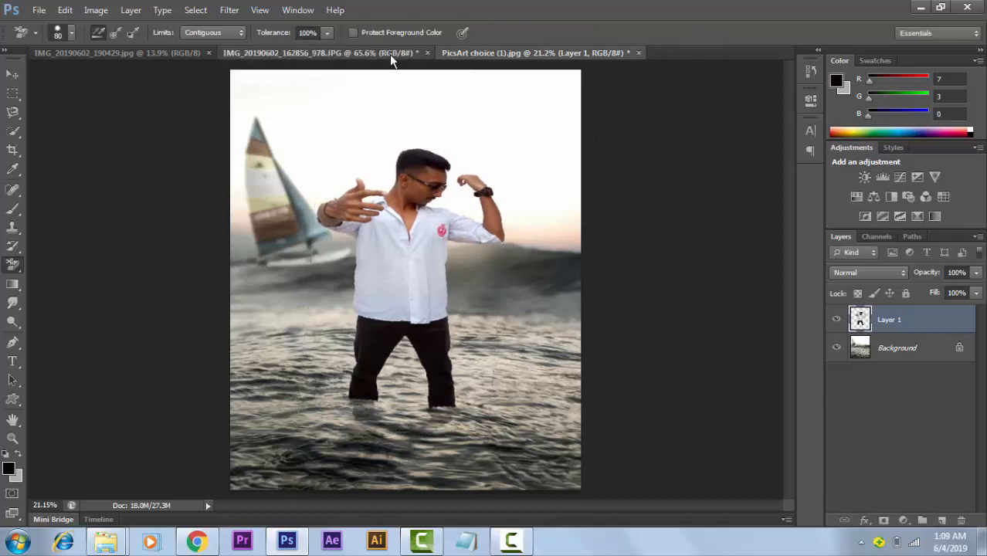
# Stretch the man's height to 109.26% with Free Transform, keeping the width at 100%, and apply it.
pyautogui.hotkey('ctrl', 't')
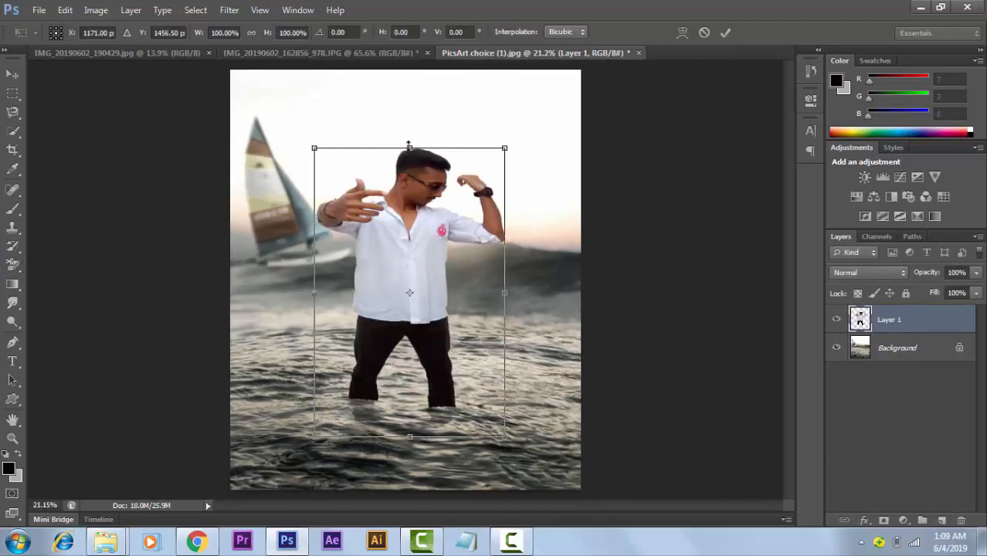
pyautogui.moveTo(410, 148); pyautogui.dragTo(411, 122)
pyautogui.moveTo(441, 343); pyautogui.dragTo(441, 359)
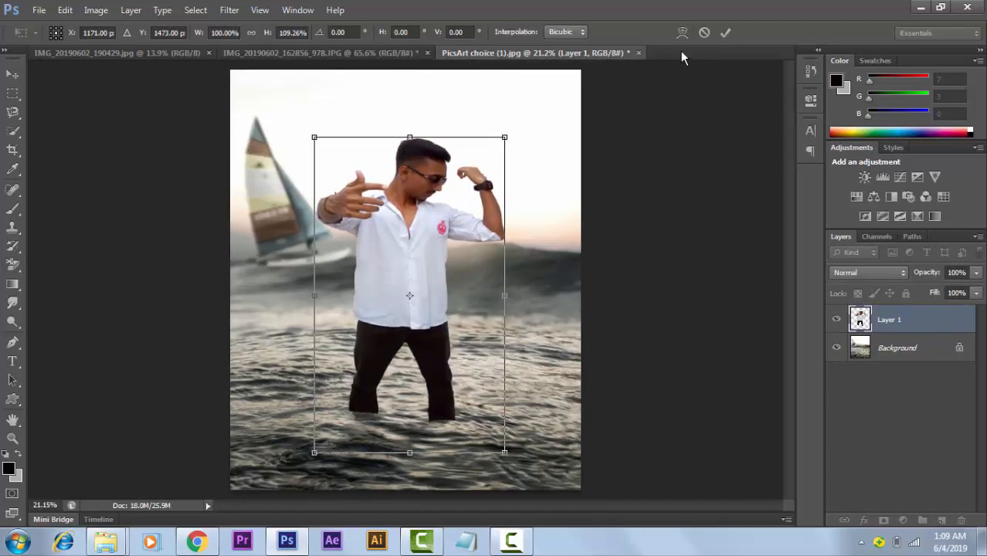
pyautogui.click(728, 33)
# Warp the man on Layer 1, pulling both upper corners and the edge beside his extended hand inward.
pyautogui.click(385, 53)
pyautogui.click(463, 53)
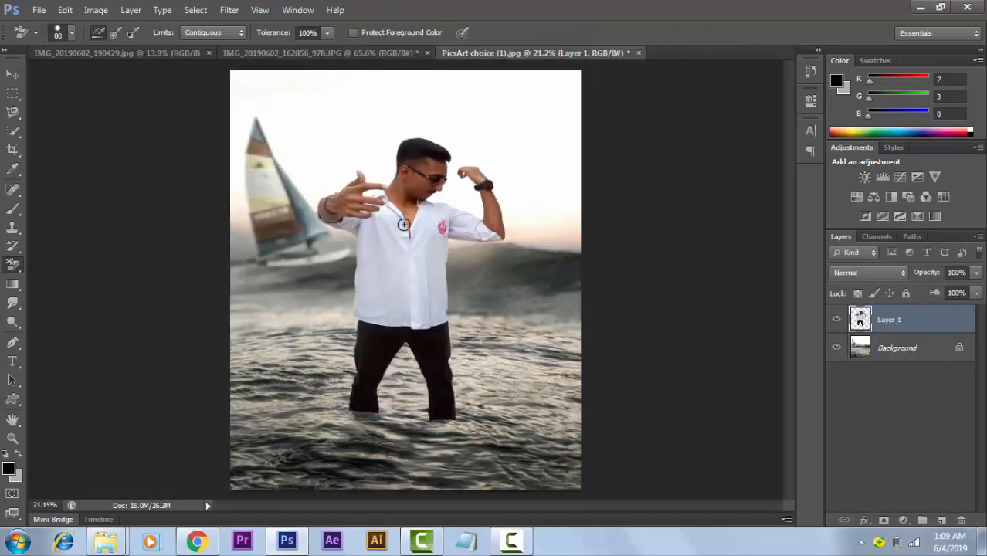
pyautogui.hotkey('ctrl', 't')
pyautogui.rightClick(404, 227)
pyautogui.click(460, 337)
pyautogui.moveTo(315, 138); pyautogui.dragTo(327, 152)
pyautogui.moveTo(507, 144); pyautogui.dragTo(500, 141)
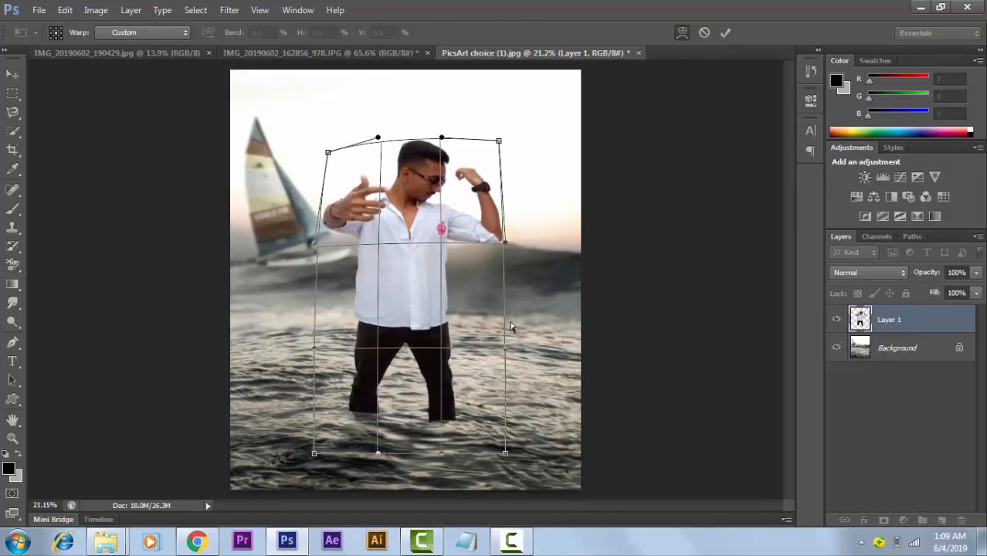
pyautogui.moveTo(314, 243); pyautogui.dragTo(318, 245)
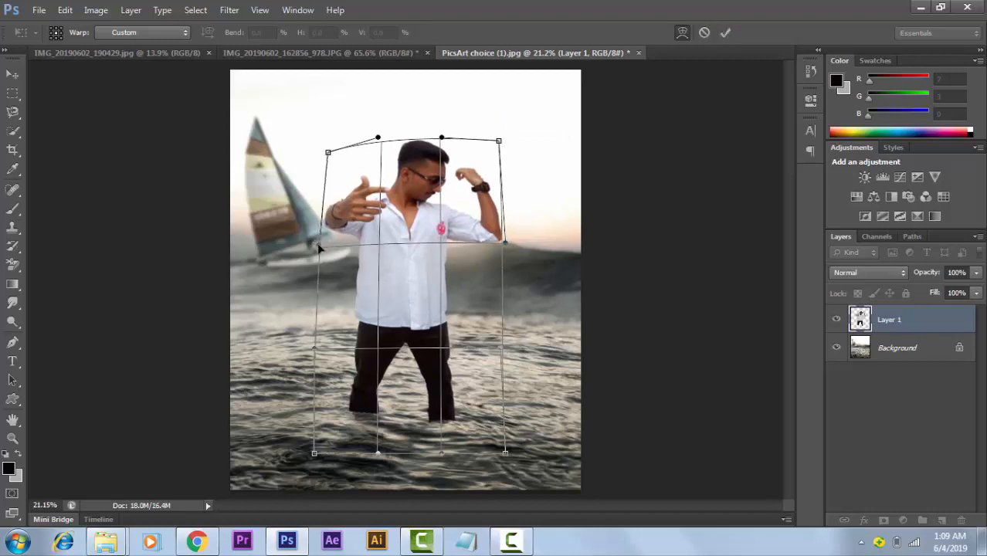
pyautogui.click(724, 34)
# Look through the images in the png's folder on drive D for elements to use in the composite.
pyautogui.press('e')
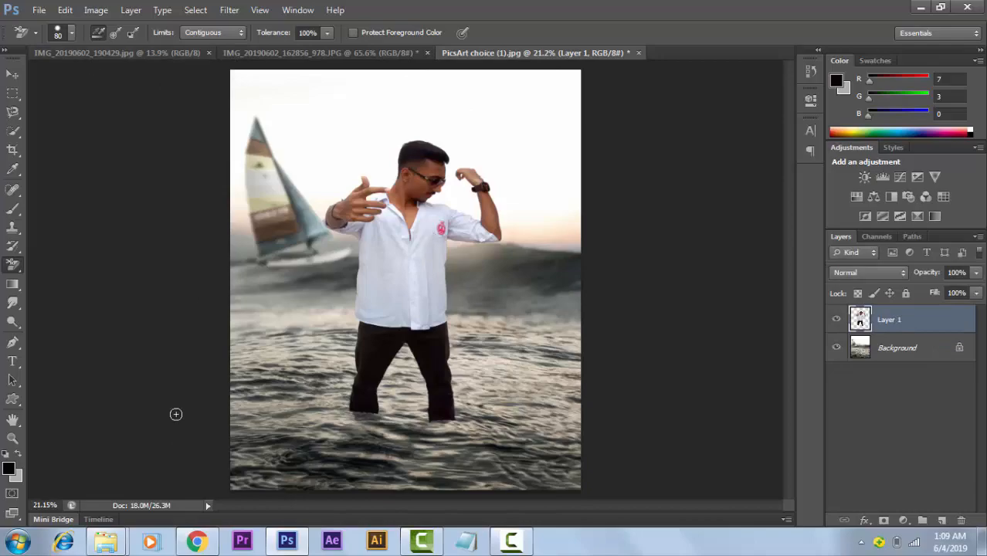
pyautogui.moveTo(105, 541)
pyautogui.click(93, 467)
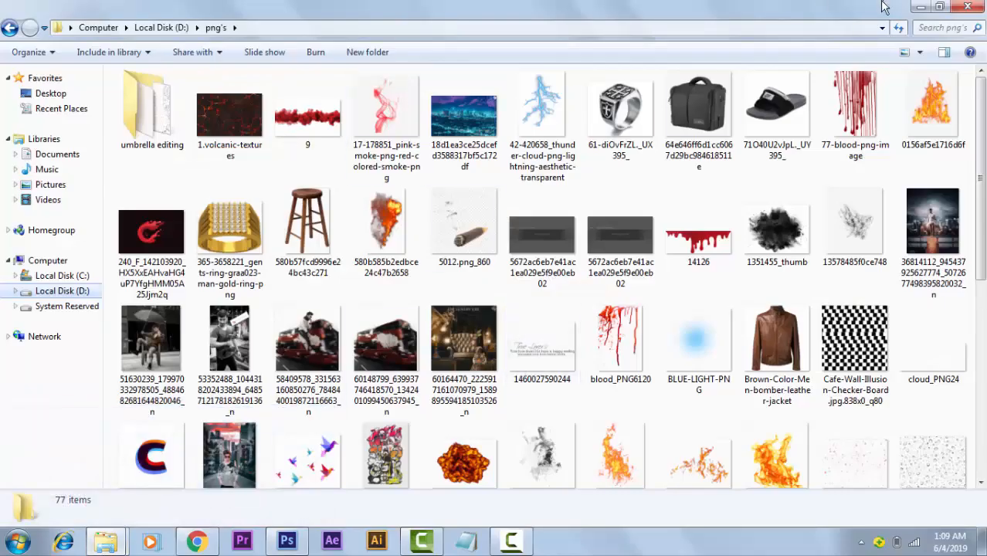
pyautogui.click(620, 236)
pyautogui.scroll(-5, 481, 279)
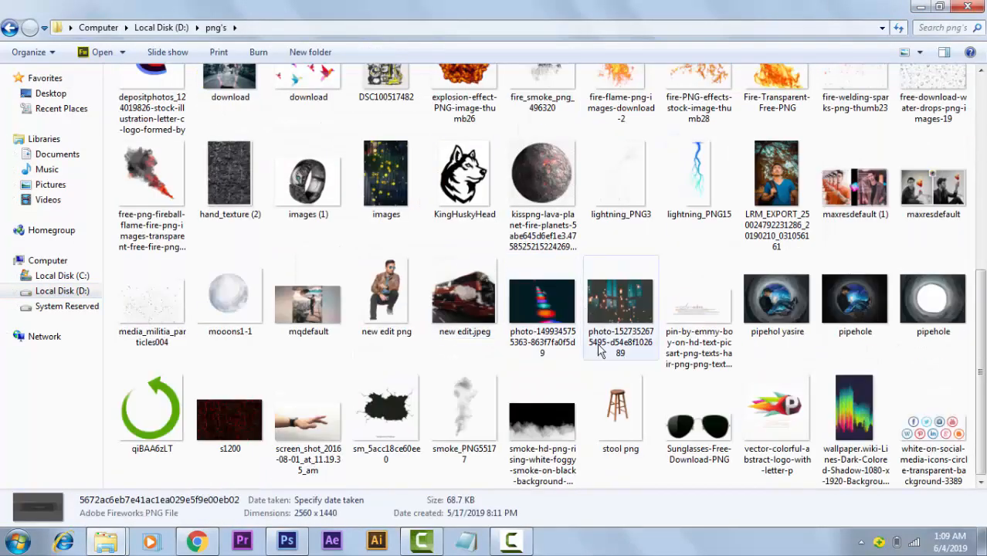
pyautogui.scroll(5, 599, 340)
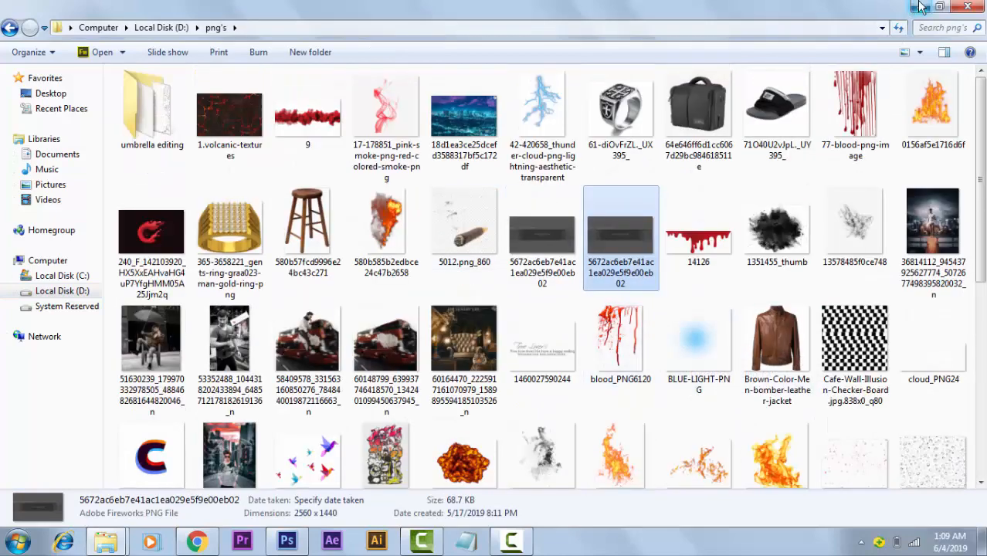
pyautogui.hotkey('alt', 'Tab')
# Select the jeans in IMG_20190602_162856_978.JPG with a 32 px Quick Selection brush, removing the stray areas beyond their edges.
pyautogui.click(386, 53)
pyautogui.scroll(6, 421, 327)
pyautogui.press('w')
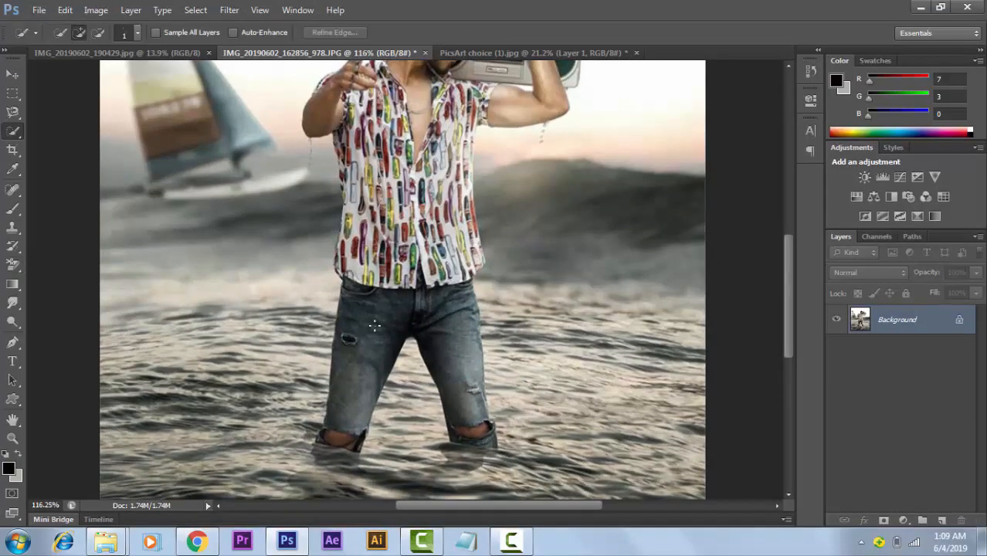
pyautogui.scroll(3, 375, 324)
pyautogui.moveTo(372, 336); pyautogui.dragTo(410, 180)
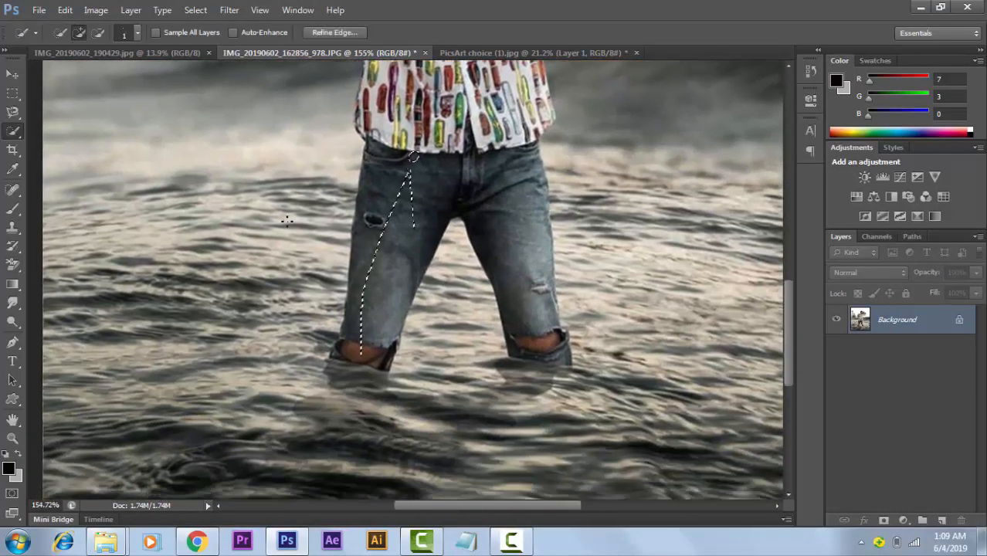
pyautogui.click(133, 34)
pyautogui.click(79, 73)
pyautogui.moveTo(392, 193)
pyautogui.mouseDown()
pyautogui.moveTo(382, 251)
pyautogui.moveTo(530, 255)
pyautogui.moveTo(502, 299)
pyautogui.moveTo(548, 363)
pyautogui.mouseUp()
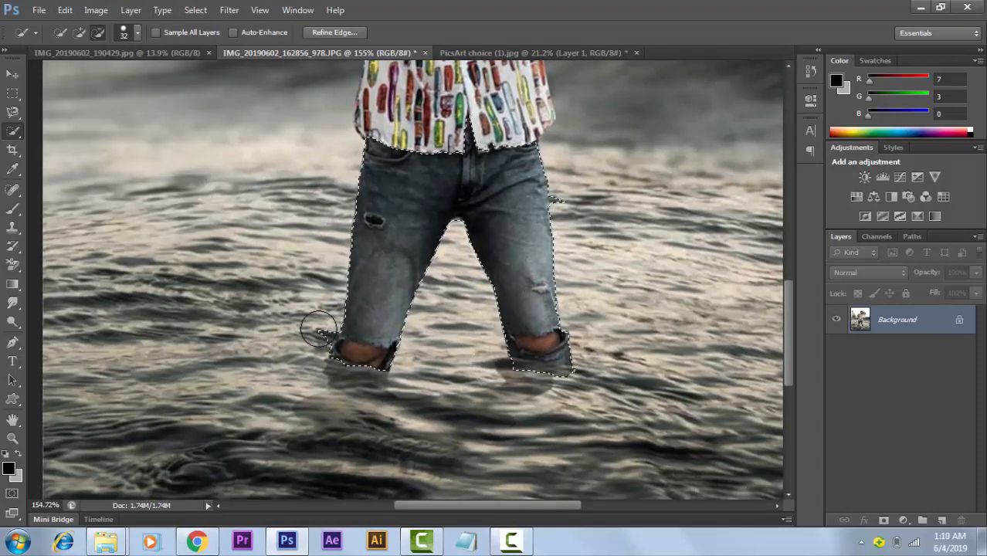
pyautogui.keyDown('alt'); pyautogui.click(578, 202); pyautogui.keyUp('alt')
pyautogui.keyDown('alt'); pyautogui.click(469, 133); pyautogui.keyUp('alt')
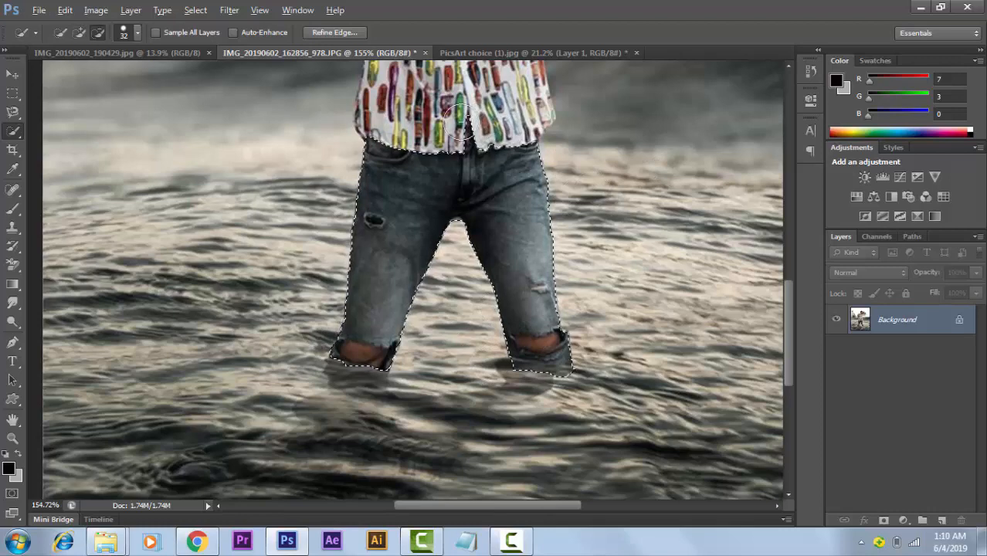
# Move the selected jeans into PicsArt choice (1).jpg and scale them to 358.04% width and 331.19% height over the man's legs.
pyautogui.moveTo(426, 219); pyautogui.dragTo(423, 340)
pyautogui.hotkey('ctrl', 't')
pyautogui.moveTo(484, 309); pyautogui.dragTo(464, 379)
pyautogui.scroll(2, 445, 356)
pyautogui.moveTo(325, 381); pyautogui.dragTo(320, 383)
pyautogui.moveTo(464, 316); pyautogui.dragTo(469, 310)
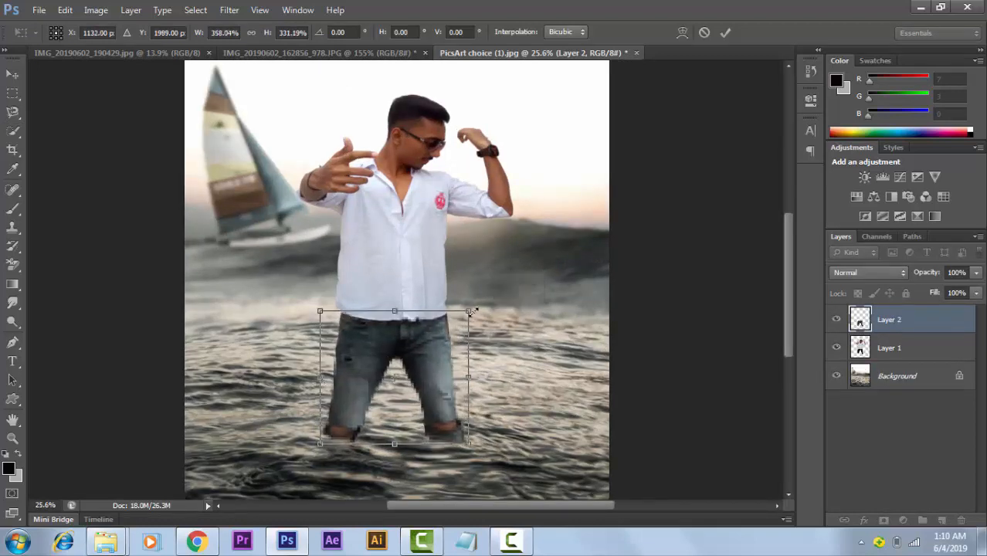
pyautogui.click(726, 33)
pyautogui.press('w')
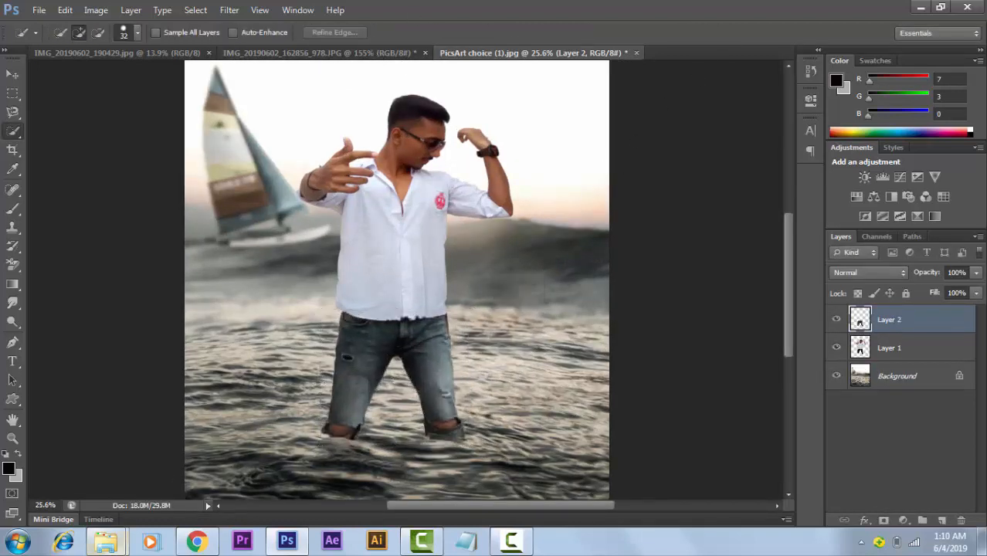
# Place the PicsArt_06-02-08.35.38 shirt image from the file explorer and fit it over the torso at 250.51% width, 212.26% height.
pyautogui.moveTo(106, 541)
pyautogui.click(87, 473)
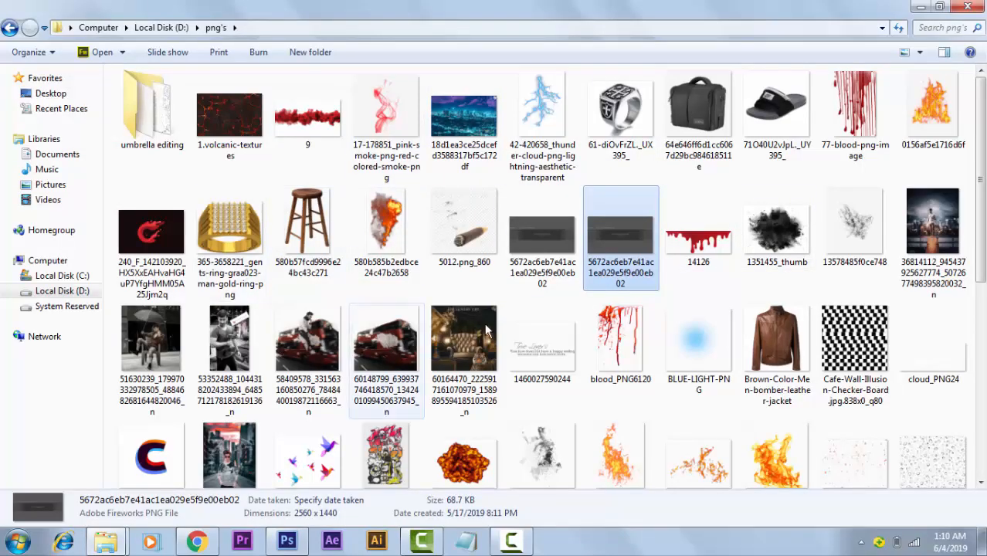
pyautogui.scroll(-5, 695, 379)
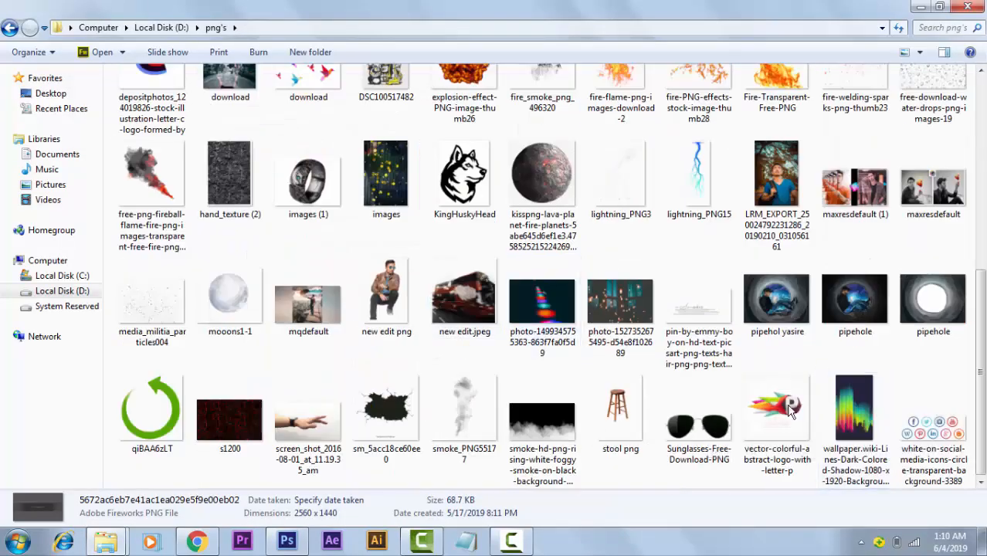
pyautogui.moveTo(116, 539)
pyautogui.click(248, 473)
pyautogui.moveTo(652, 309); pyautogui.dragTo(468, 153)
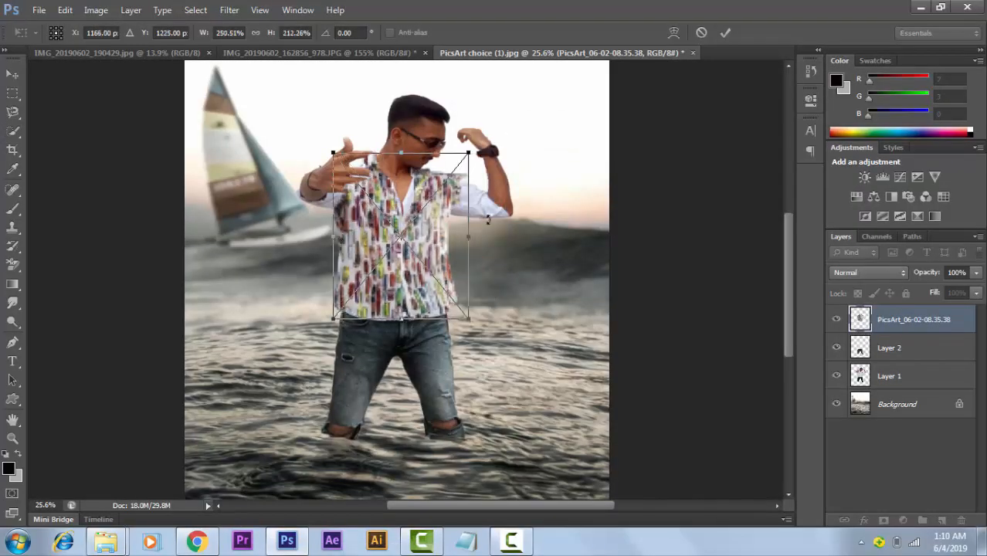
pyautogui.keyDown('alt'); pyautogui.scroll(1, 469, 240); pyautogui.keyUp('alt')
pyautogui.click(726, 35)
pyautogui.press('w')
pyautogui.hotkey('ctrl', 'alt', 'g')
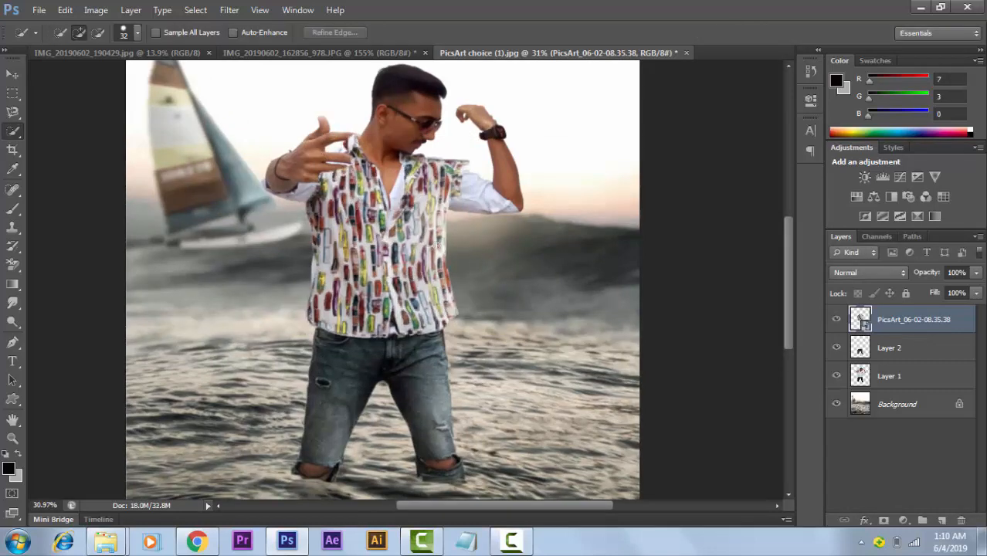
# Start warping the patterned shirt, pulling its bottom corners and lower side edge to fit the man's waist.
pyautogui.hotkey('ctrl', 't')
pyautogui.rightClick(423, 250)
pyautogui.click(464, 377)
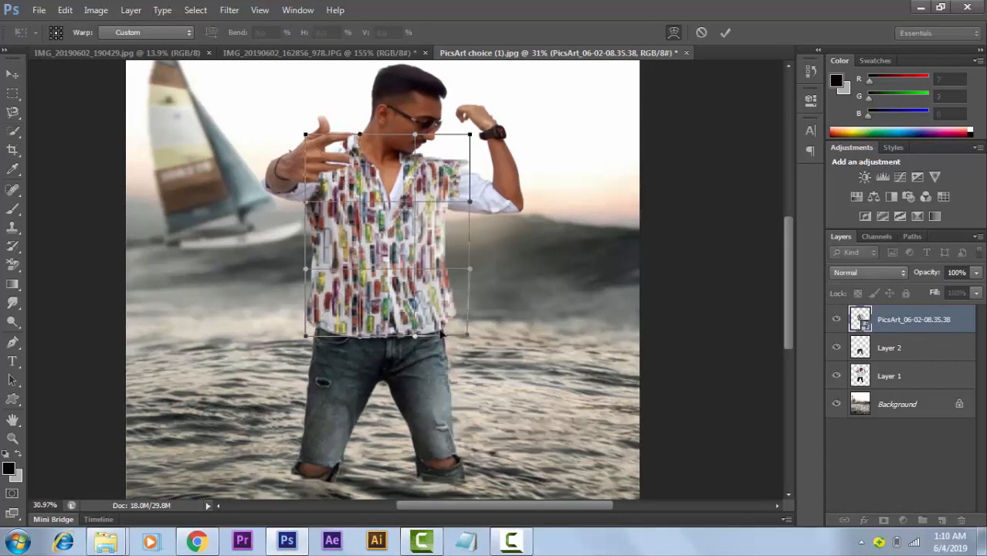
pyautogui.moveTo(469, 337); pyautogui.dragTo(450, 356)
pyautogui.moveTo(307, 338); pyautogui.dragTo(310, 344)
pyautogui.moveTo(306, 272); pyautogui.dragTo(299, 272)
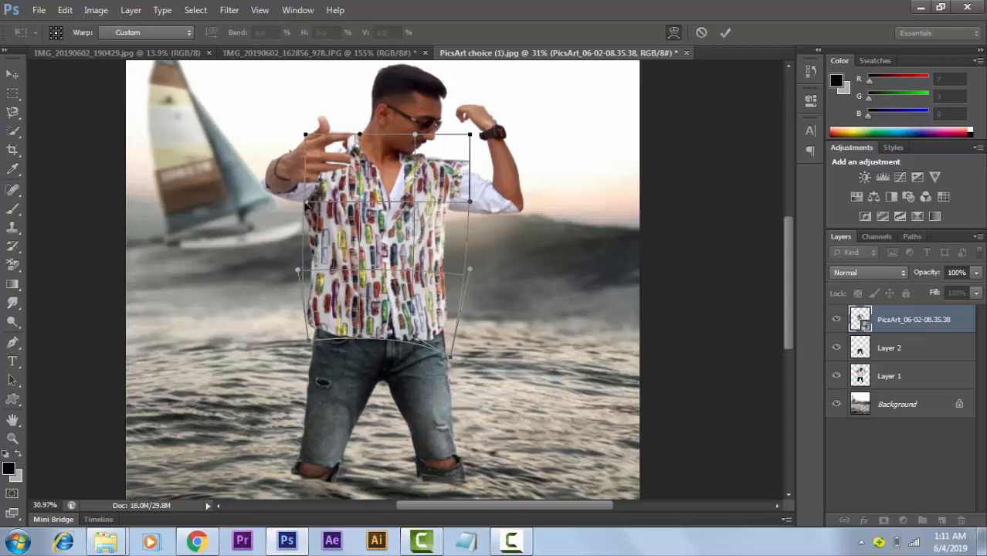
# Warp the upper sides and shoulder corner of the patterned shirt to fit the man's chest, and apply the warp.
pyautogui.moveTo(307, 206); pyautogui.dragTo(319, 197)
pyautogui.moveTo(470, 134); pyautogui.dragTo(461, 126)
pyautogui.moveTo(469, 206); pyautogui.dragTo(465, 208)
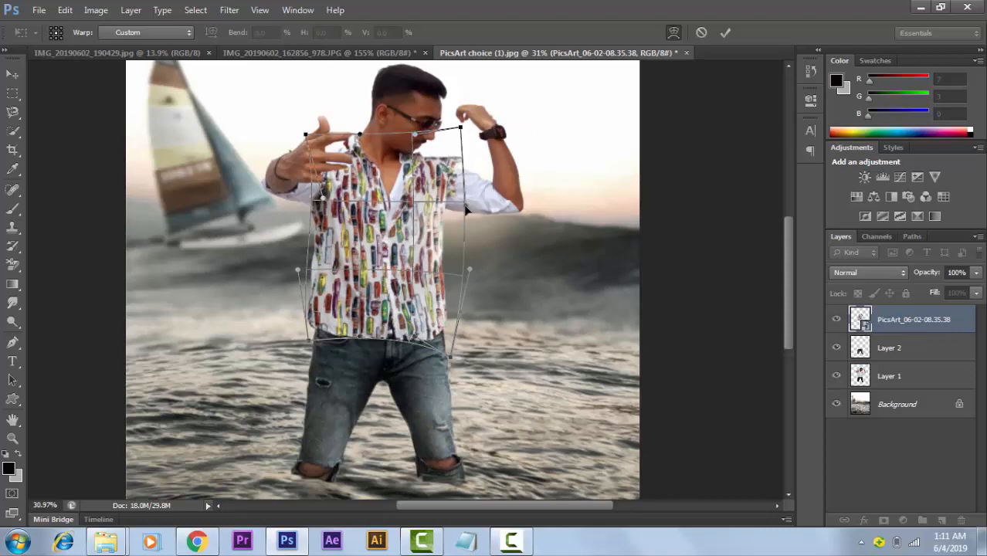
pyautogui.scroll(2, 353, 165)
pyautogui.click(727, 31)
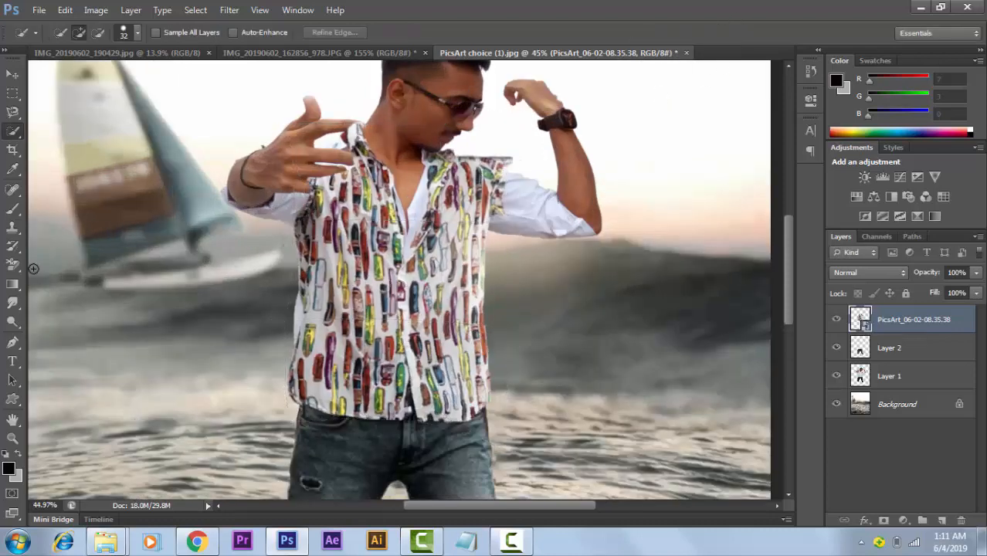
# Rasterize the shirt layer and trim its shoulder edge beside the raised arm with the Background Eraser, reducing the brush to 39 px.
pyautogui.click(13, 264)
pyautogui.scroll(4, 589, 145)
pyautogui.click(393, 184)
pyautogui.click(486, 221)
pyautogui.click(406, 166)
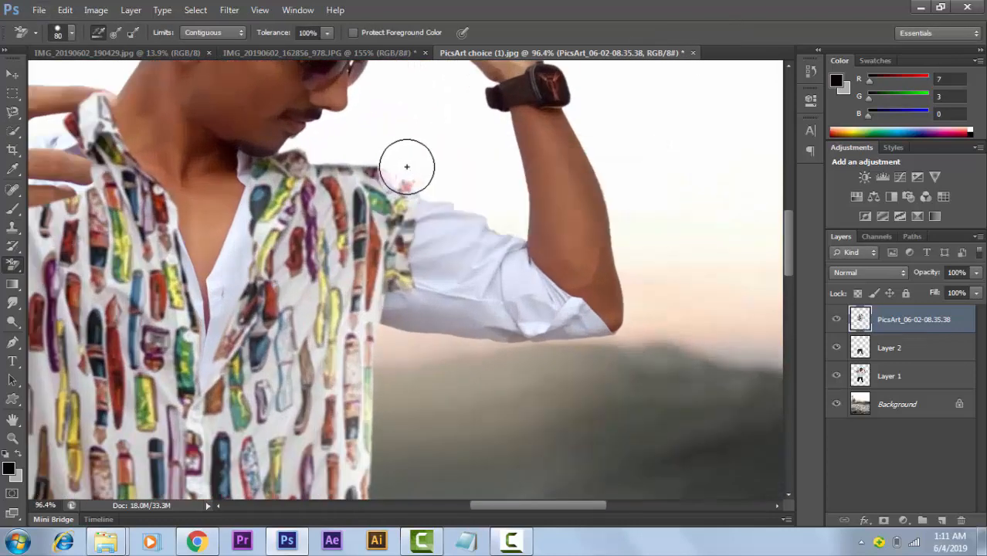
pyautogui.click(60, 32)
pyautogui.click(418, 187)
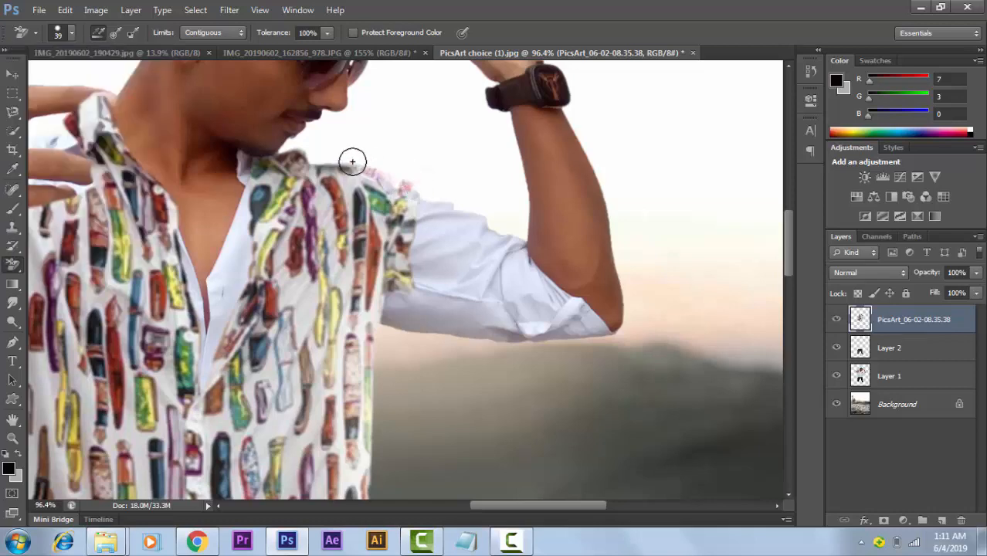
# Erase the shirt pattern covering the fingers of the extended hand with a 28 px Background Eraser brush.
pyautogui.scroll(-4, 302, 202)
pyautogui.scroll(3, 104, 166)
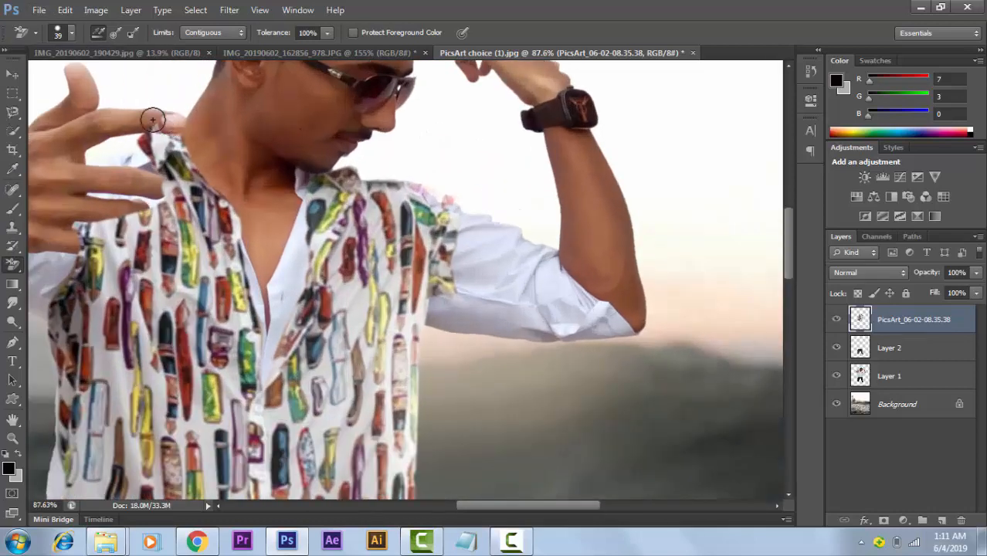
pyautogui.click(60, 32)
pyautogui.click(190, 115)
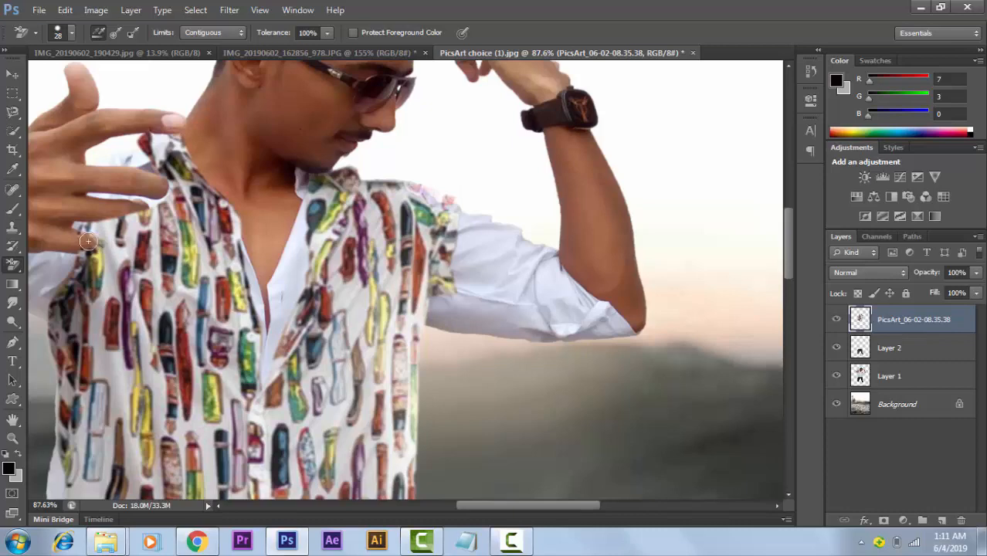
pyautogui.scroll(-6, 185, 181)
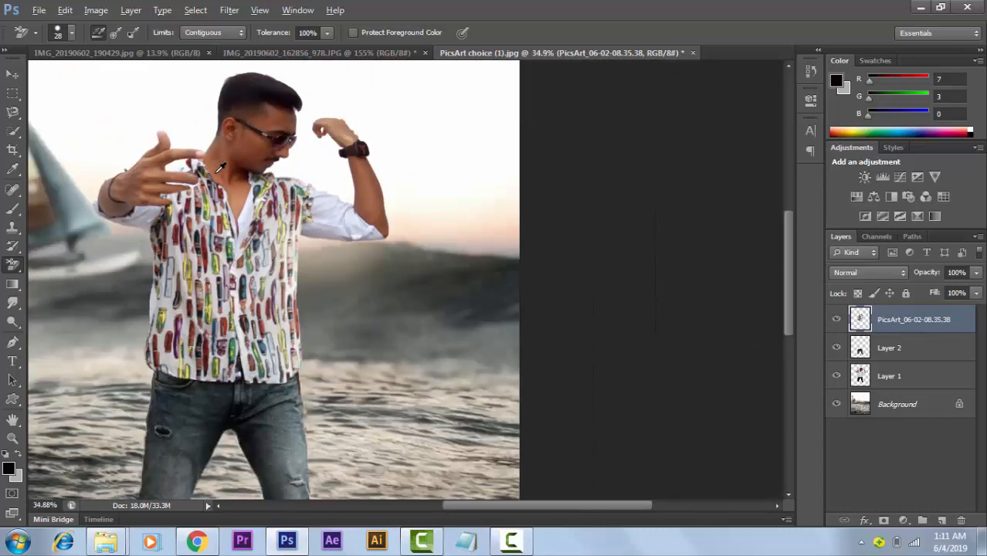
pyautogui.hscroll(-5, 261, 210)
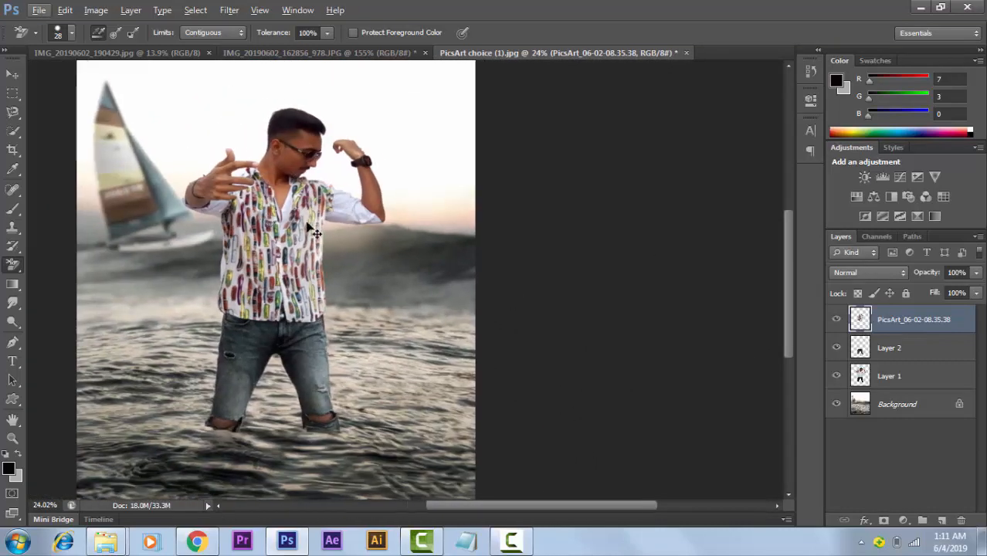
# Copy a small Magnetic Lasso patch of shirt pattern from IMG_20190602_162856_978.JPG and paste it into the PicsArt choice (1).jpg composite.
pyautogui.click(393, 53)
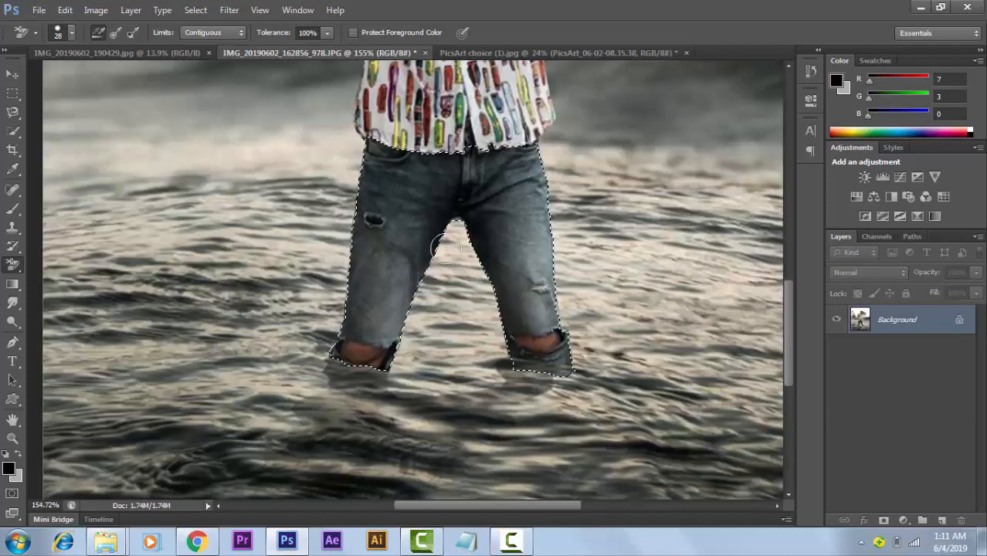
pyautogui.scroll(3, 86, 193)
pyautogui.click(13, 131)
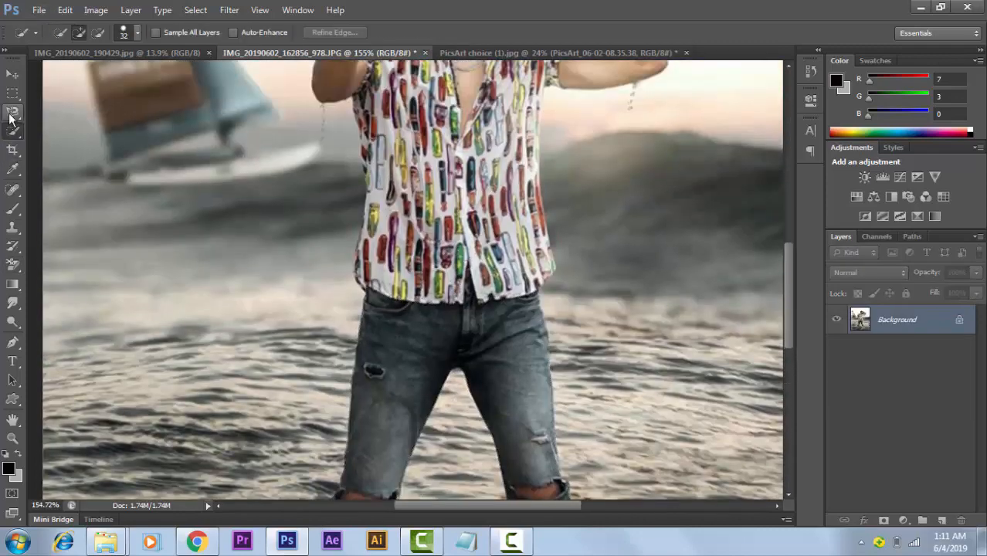
pyautogui.click(13, 112)
pyautogui.doubleClick(425, 187)
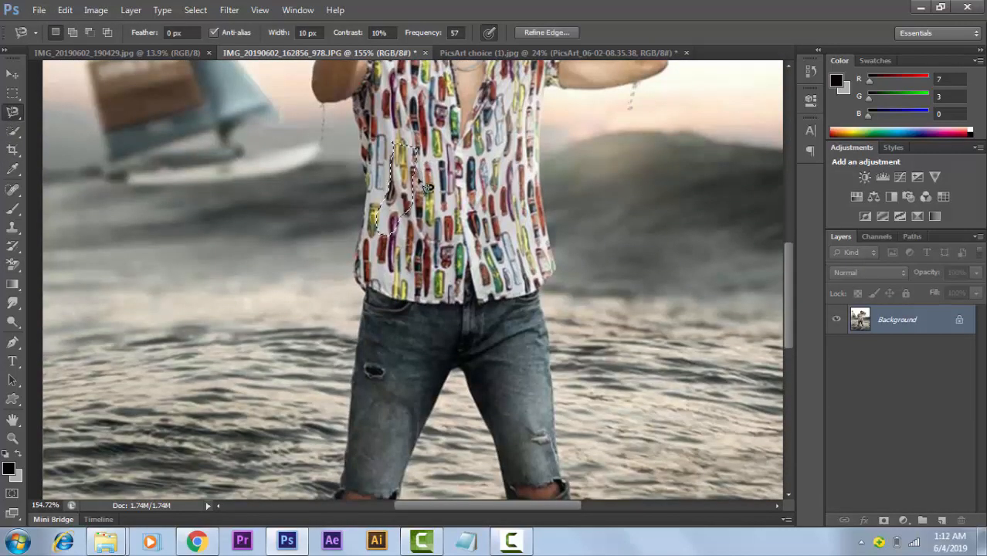
pyautogui.hotkey('ctrl', 'c')
pyautogui.click(471, 53)
pyautogui.hotkey('ctrl', 'v')
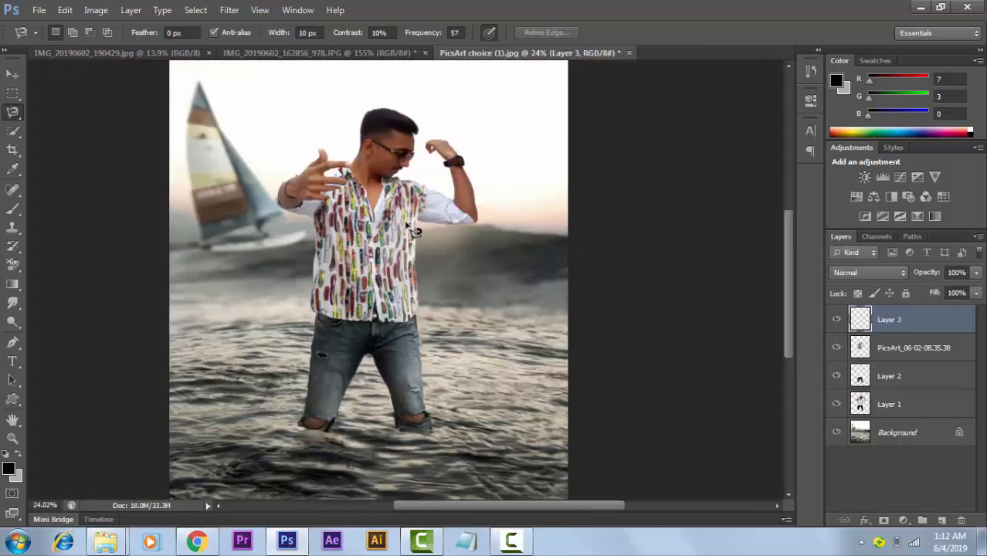
# Enlarge and rotate the pasted pattern patch to cover the plain white area beside the shirt's neckline, and apply the transform.
pyautogui.scroll(5, 517, 276)
pyautogui.hotkey('ctrl', 't')
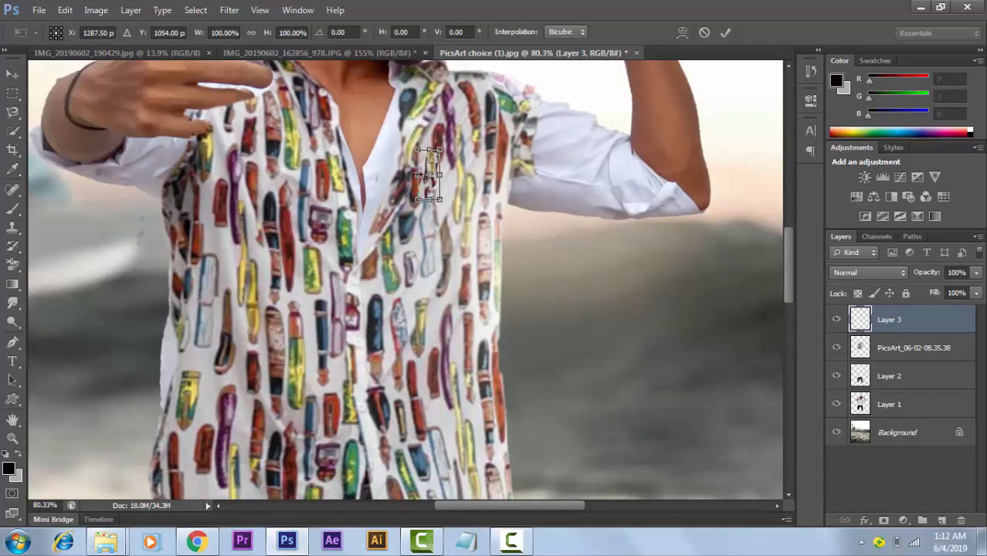
pyautogui.moveTo(417, 175); pyautogui.dragTo(351, 186)
pyautogui.moveTo(403, 150); pyautogui.dragTo(408, 100)
pyautogui.moveTo(398, 199); pyautogui.dragTo(384, 244)
pyautogui.moveTo(478, 165); pyautogui.dragTo(321, 193)
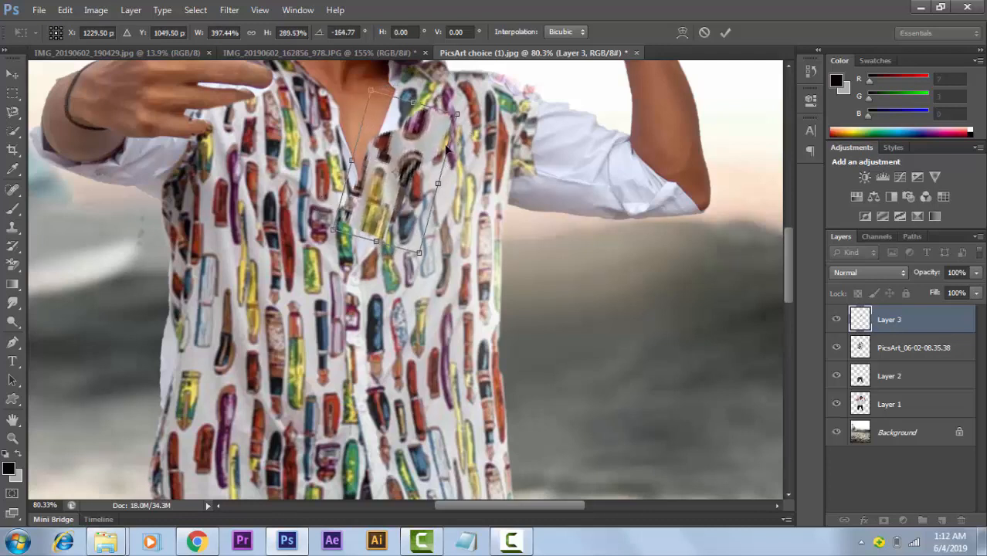
pyautogui.moveTo(446, 149); pyautogui.dragTo(464, 118)
pyautogui.moveTo(395, 211); pyautogui.dragTo(389, 240)
pyautogui.click(724, 33)
# Trim the excess of the pattern patch around the collar opening with the 28 px Background Eraser.
pyautogui.press('l')
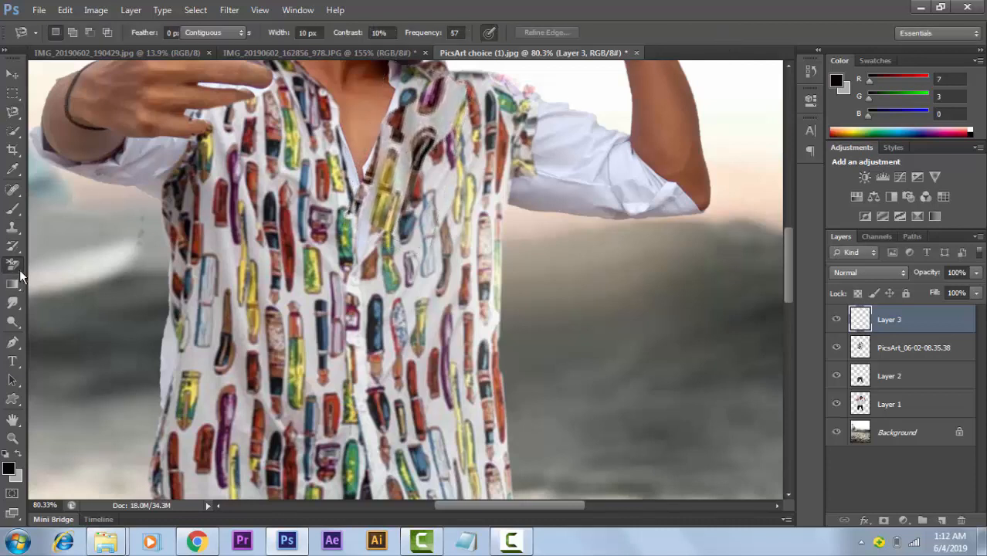
pyautogui.keyDown('alt'); pyautogui.click(455, 165); pyautogui.keyUp('alt')
pyautogui.moveTo(456, 126); pyautogui.dragTo(461, 177)
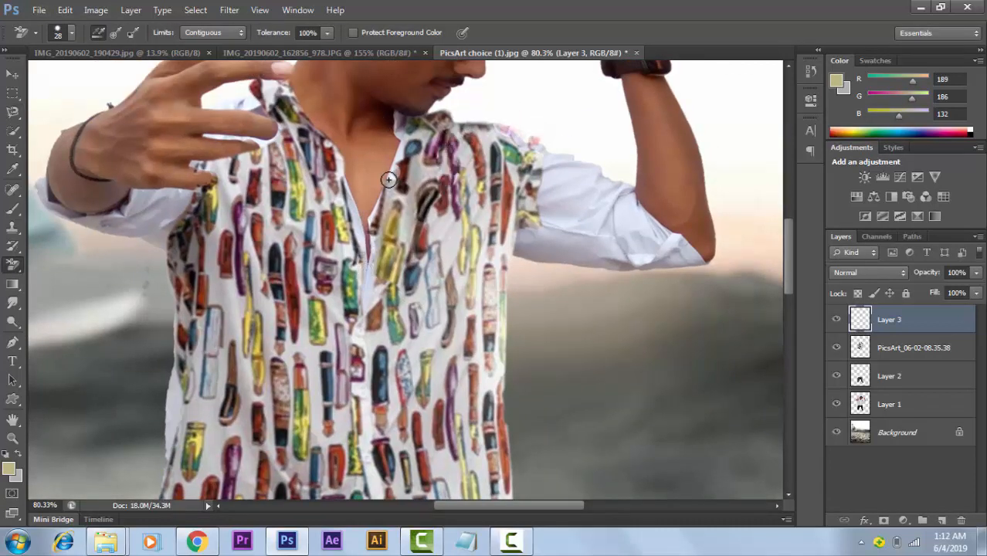
pyautogui.scroll(-5, 455, 200)
pyautogui.scroll(3, 456, 185)
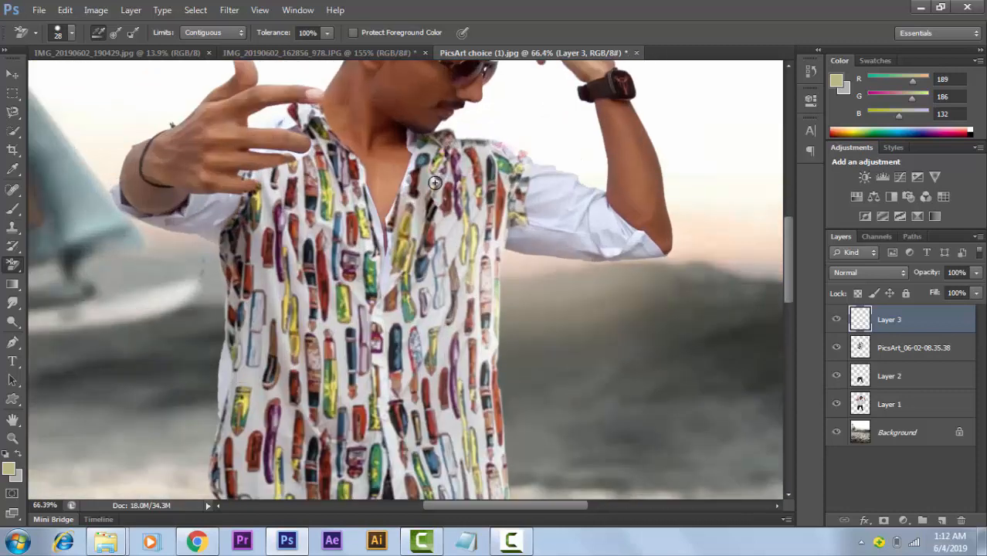
pyautogui.scroll(-8, 423, 157)
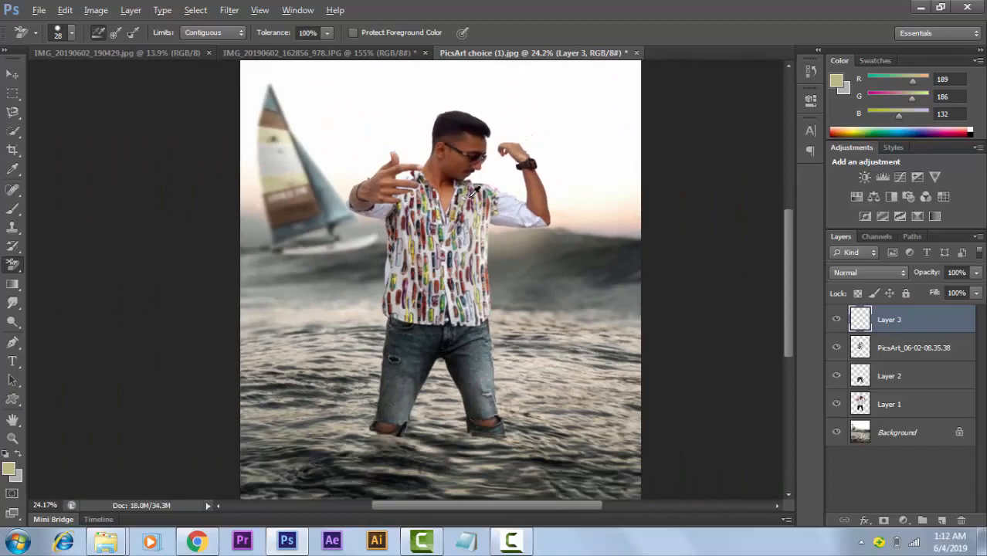
# Place the boombox clipart over the raised arm, scaled to about 137% width and 107% height and rotated about 16 degrees.
pyautogui.click(91, 547)
pyautogui.moveTo(138, 81); pyautogui.dragTo(531, 145)
pyautogui.moveTo(558, 114); pyautogui.dragTo(566, 159)
pyautogui.scroll(5, 527, 189)
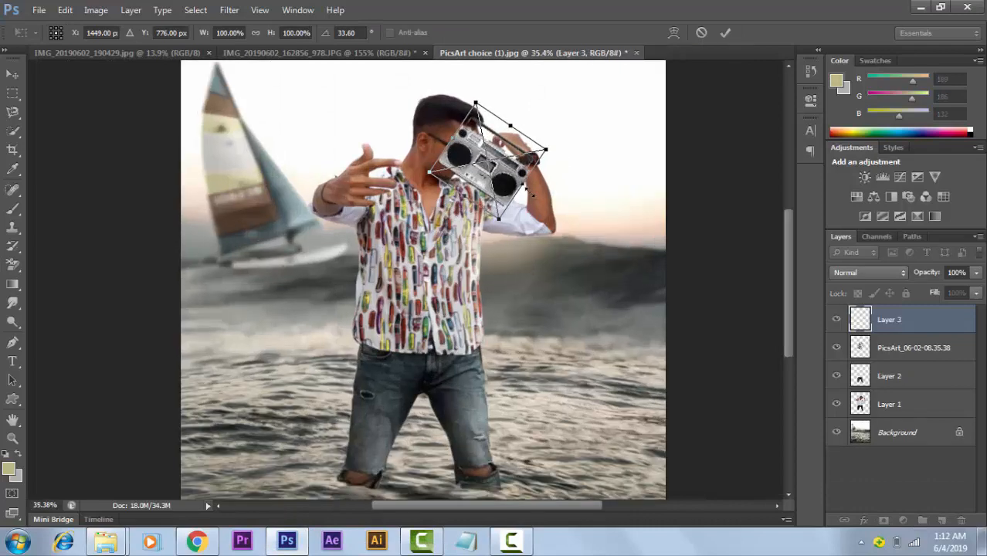
pyautogui.moveTo(526, 188); pyautogui.dragTo(555, 205)
pyautogui.moveTo(522, 177); pyautogui.dragTo(551, 170)
pyautogui.moveTo(643, 141); pyautogui.dragTo(628, 95)
pyautogui.moveTo(582, 149)
pyautogui.mouseDown()
pyautogui.moveTo(574, 157)
pyautogui.moveTo(574, 145)
pyautogui.mouseUp()
pyautogui.moveTo(674, 58); pyautogui.dragTo(685, 72)
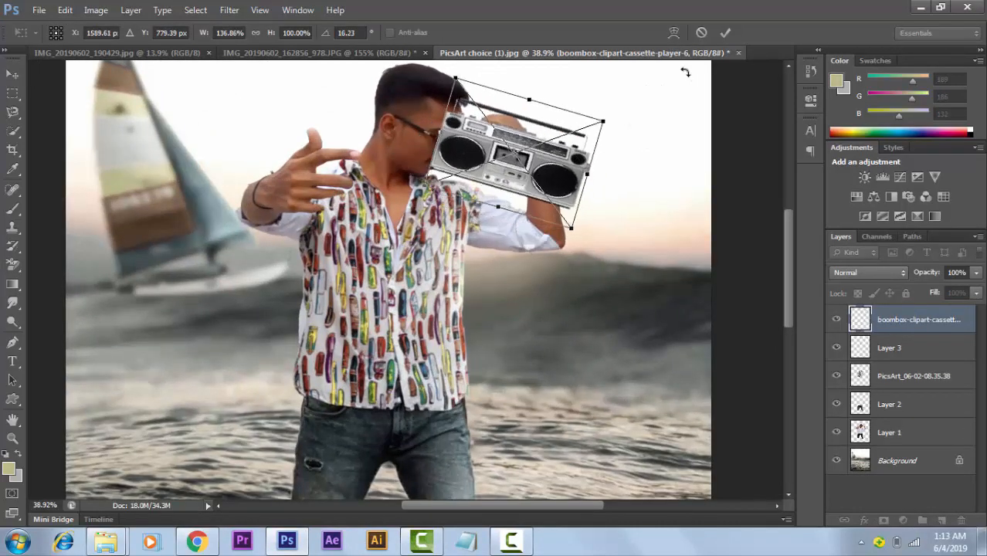
pyautogui.moveTo(499, 210); pyautogui.dragTo(496, 216)
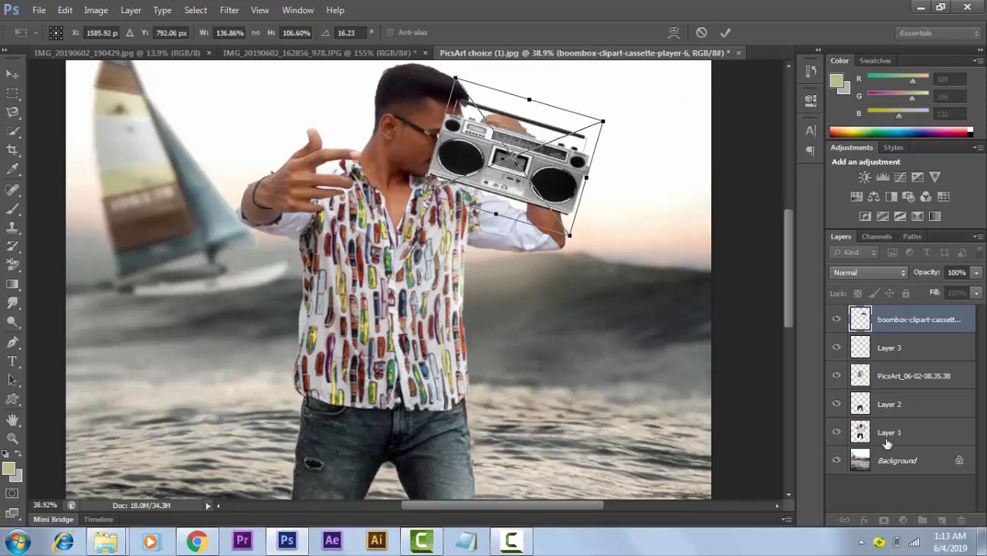
pyautogui.click(728, 32)
# Move the boombox layer beneath Layer 1 so it sits behind the man, and rasterize it.
pyautogui.press('e')
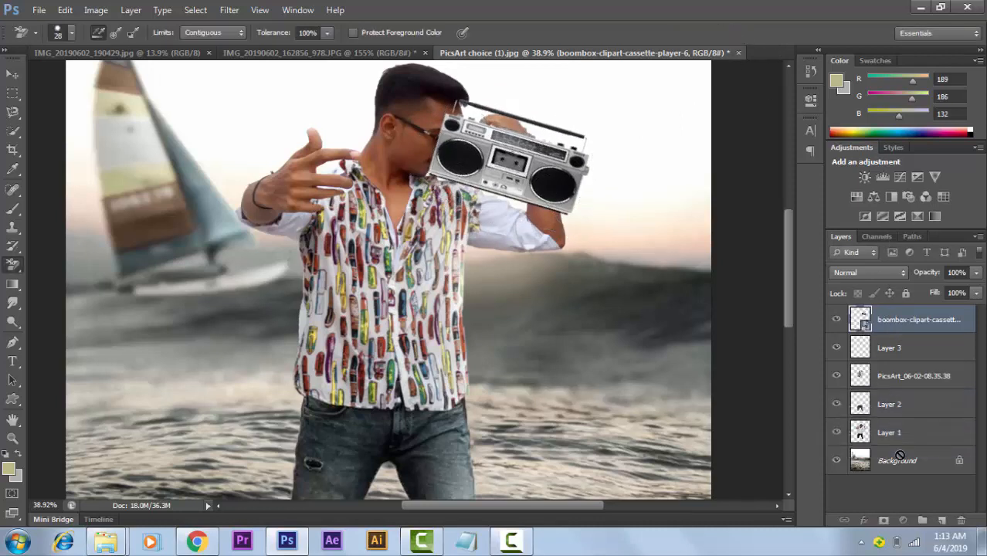
pyautogui.moveTo(918, 319); pyautogui.dragTo(916, 433)
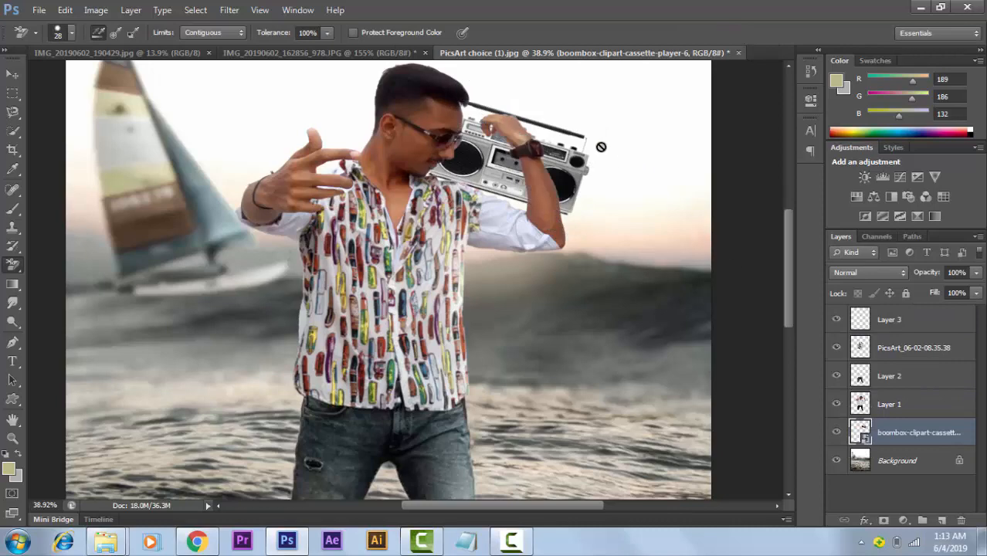
pyautogui.scroll(3, 514, 179)
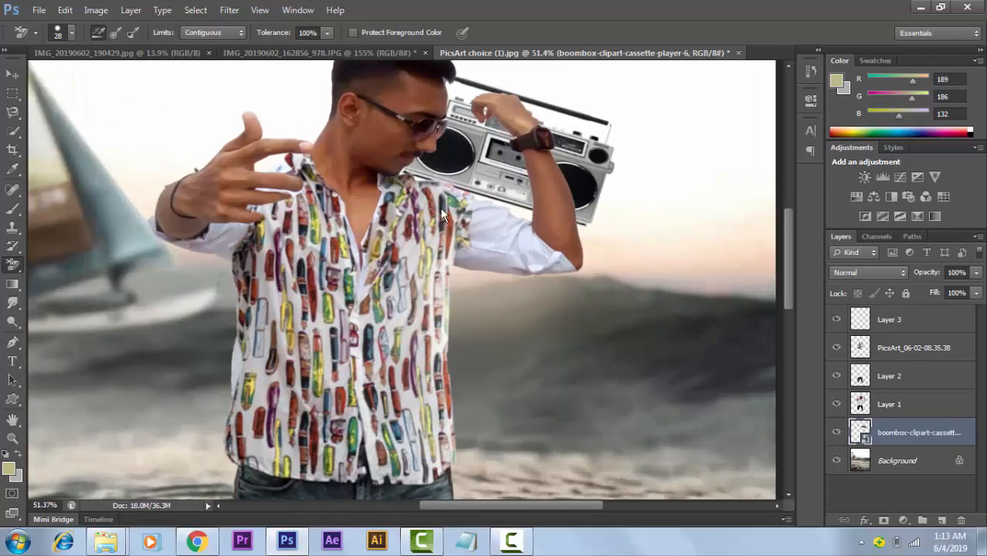
pyautogui.click(514, 179)
pyautogui.click(500, 222)
# Set up a 45 px near-black brush (R 13, G 12, B 1) on Layer 1 and dab the shoulder edge under the boombox.
pyautogui.click(885, 406)
pyautogui.scroll(2, 524, 215)
pyautogui.click(14, 209)
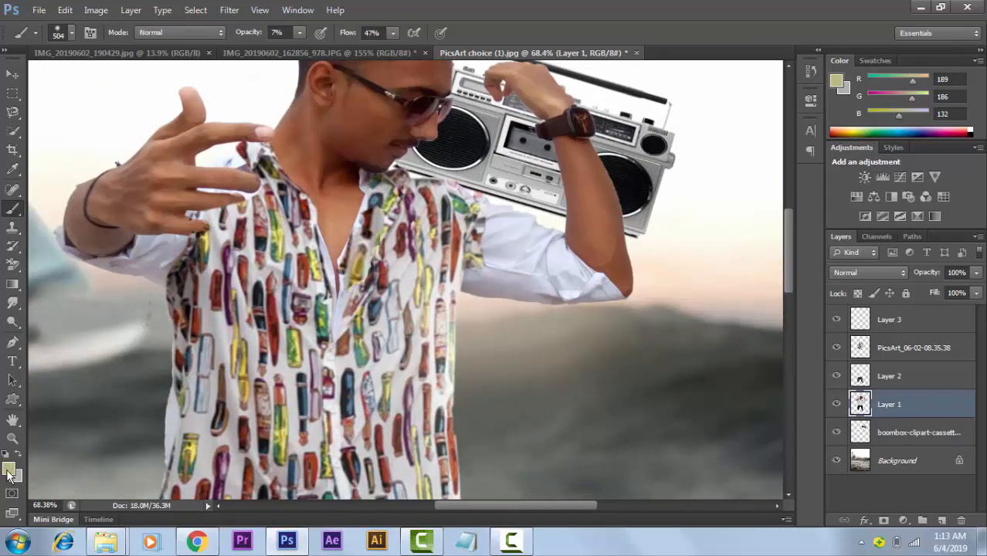
pyautogui.click(9, 468)
pyautogui.click(473, 304)
pyautogui.click(610, 125)
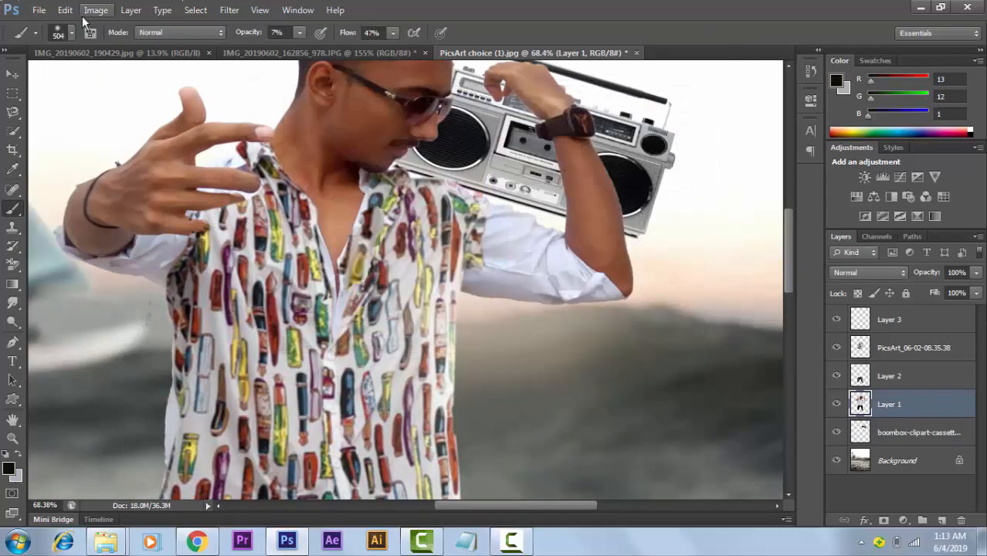
pyautogui.click(71, 33)
pyautogui.moveTo(53, 80); pyautogui.dragTo(51, 79)
pyautogui.click(479, 194)
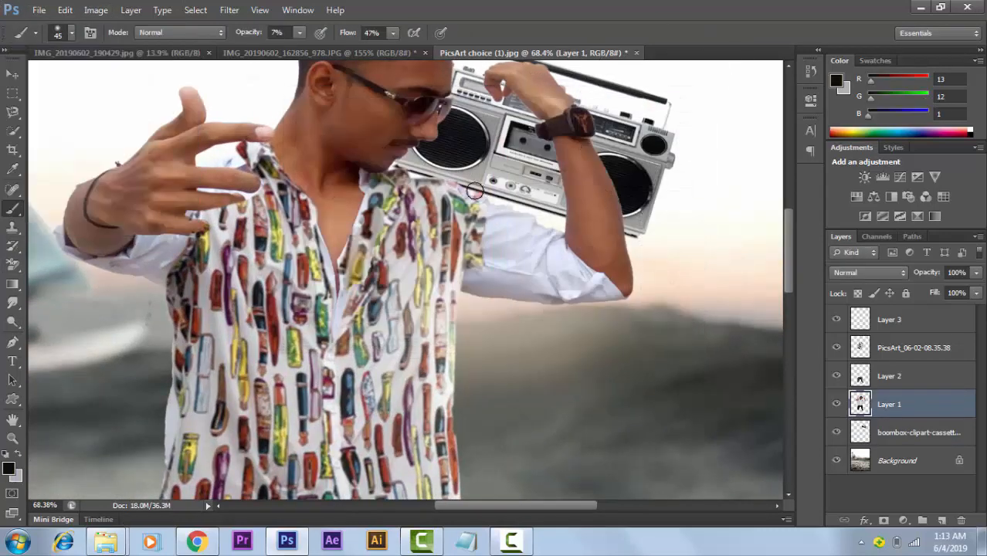
# Set the brush to 42% opacity and Soft Light mode for shading the white sleeve's upper edge under the boombox.
pyautogui.click(300, 33)
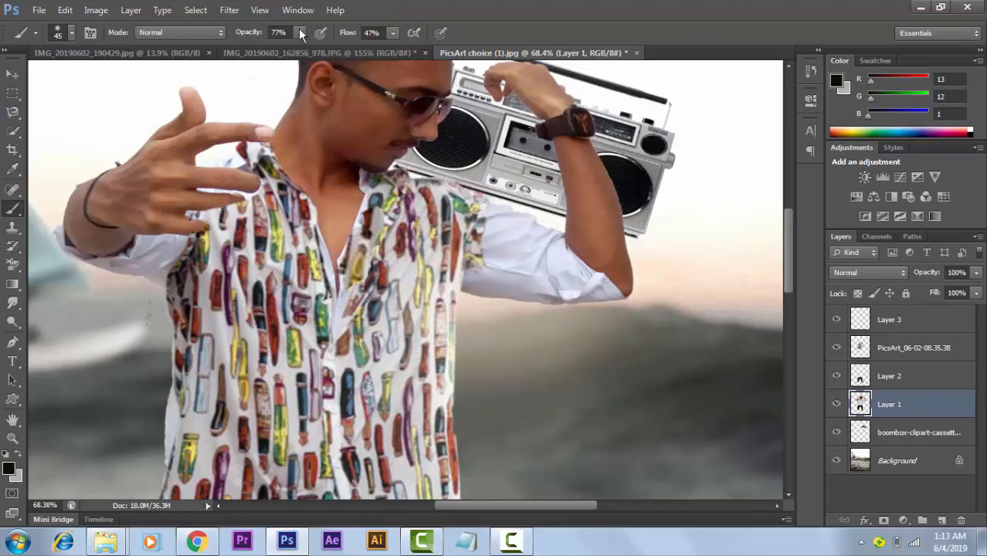
pyautogui.click(274, 49)
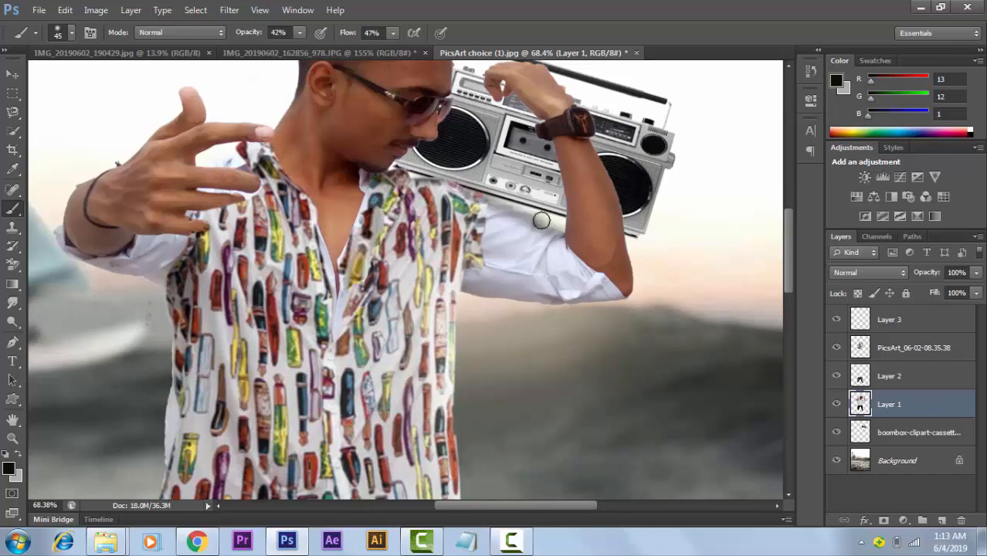
pyautogui.click(180, 33)
pyautogui.click(167, 258)
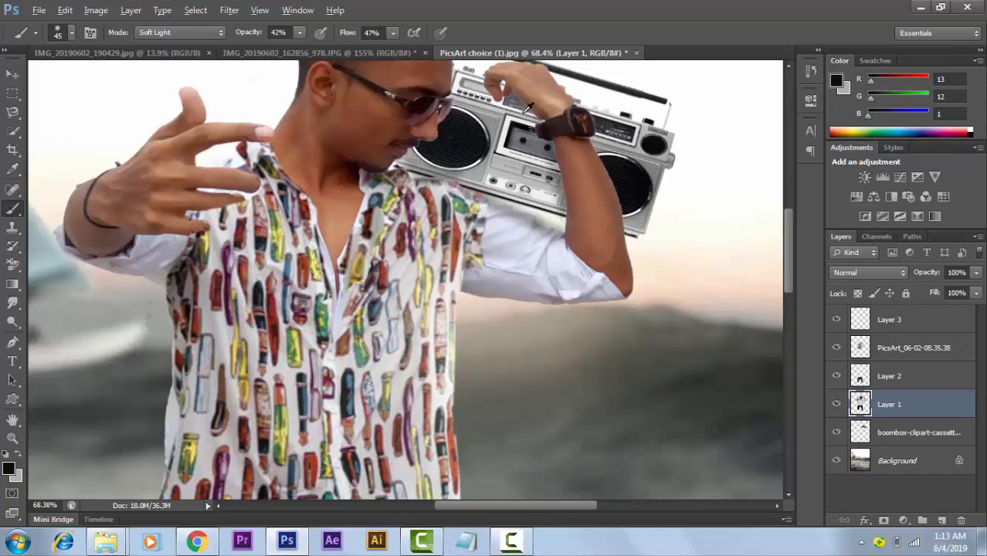
pyautogui.scroll(-2, 530, 107)
pyautogui.scroll(-6, 513, 167)
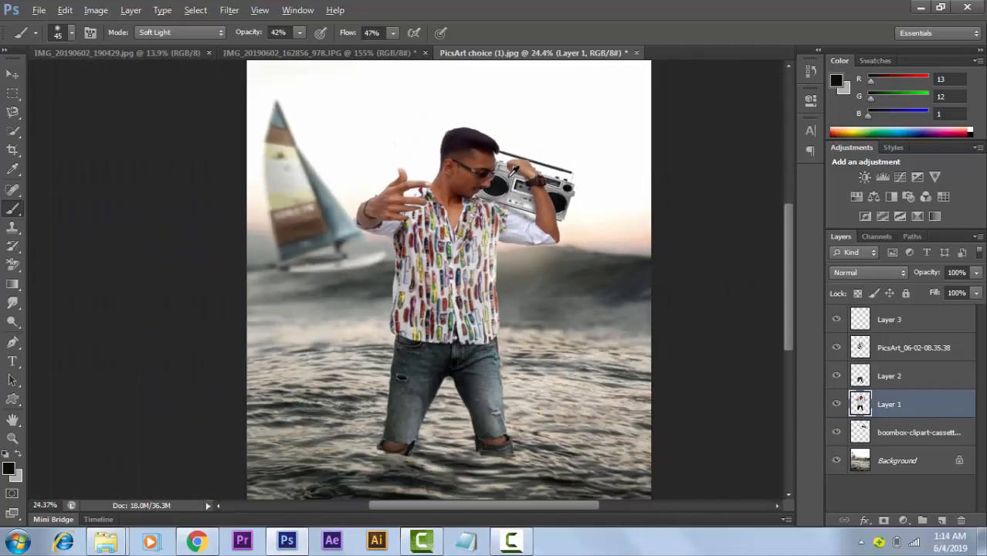
# Place the gents gold ring PNG from the png's folder into the composite near the extended hand.
pyautogui.click(106, 546)
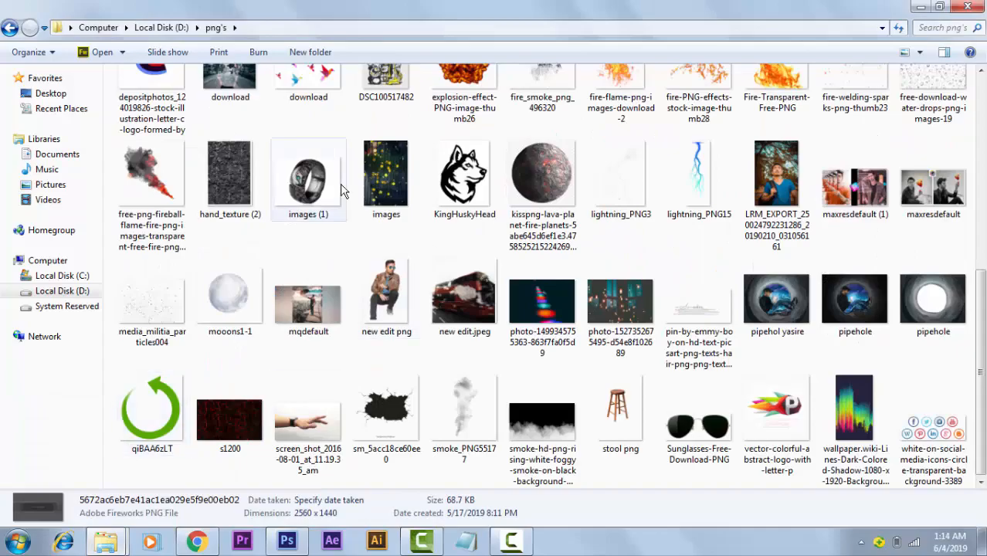
pyautogui.scroll(10, 494, 270)
pyautogui.click(230, 232)
pyautogui.moveTo(230, 232); pyautogui.dragTo(419, 286)
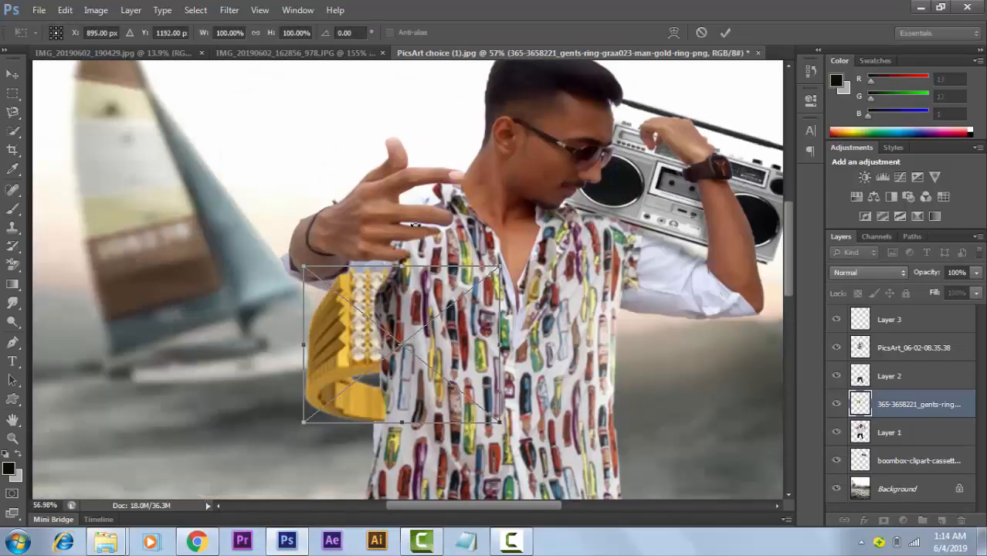
pyautogui.press('Return')
# Move the ring layer to the top of the layer stack and rasterize it.
pyautogui.moveTo(893, 395); pyautogui.dragTo(892, 308)
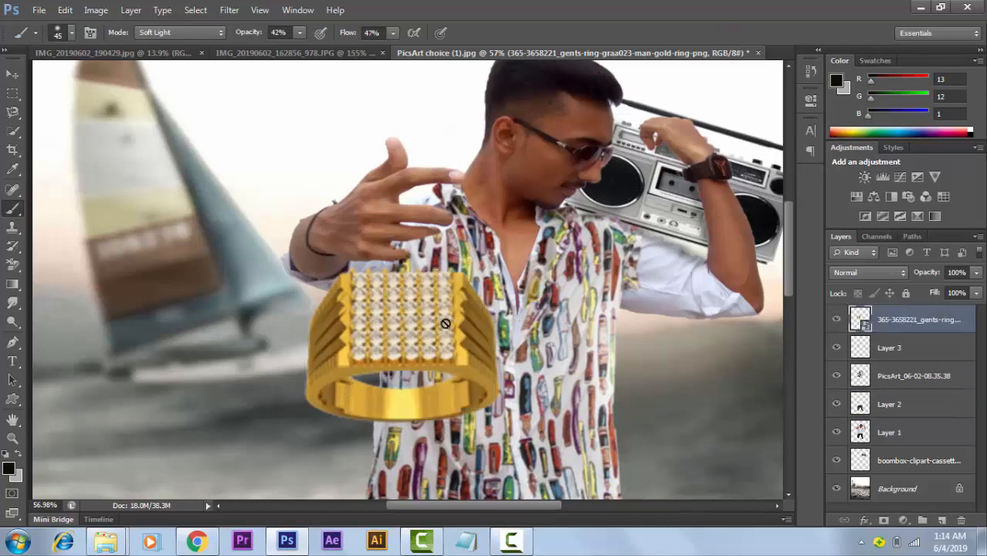
pyautogui.click(446, 323)
pyautogui.click(486, 220)
# Scale the ring to about 11%, rotate it about -65 degrees and fit it on the extended hand's middle finger.
pyautogui.hotkey('ctrl', 't')
pyautogui.moveTo(463, 303); pyautogui.dragTo(469, 183)
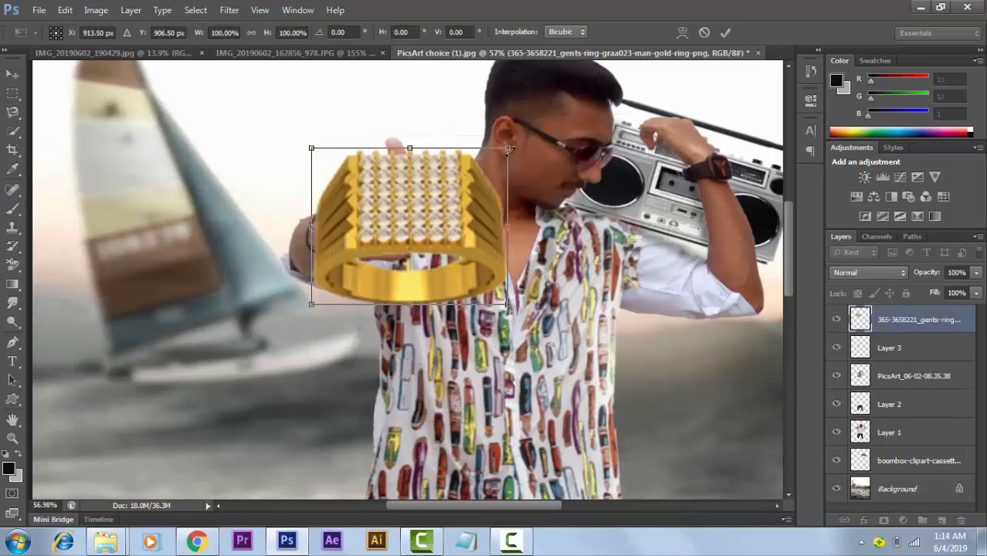
pyautogui.moveTo(506, 148); pyautogui.dragTo(413, 203)
pyautogui.moveTo(496, 199); pyautogui.dragTo(440, 125)
pyautogui.scroll(3, 423, 203)
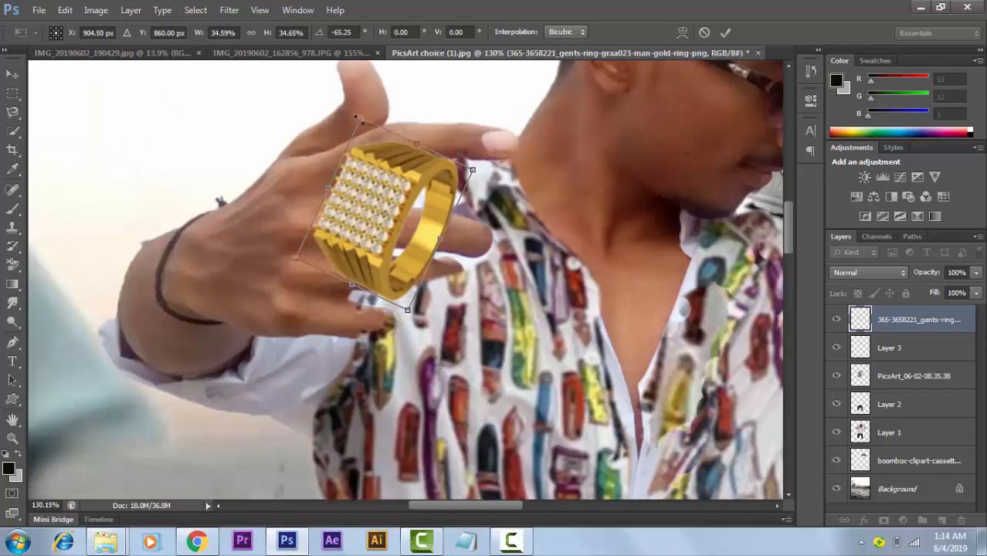
pyautogui.moveTo(358, 119); pyautogui.dragTo(393, 248)
pyautogui.moveTo(412, 271); pyautogui.dragTo(409, 213)
pyautogui.scroll(3, 409, 214)
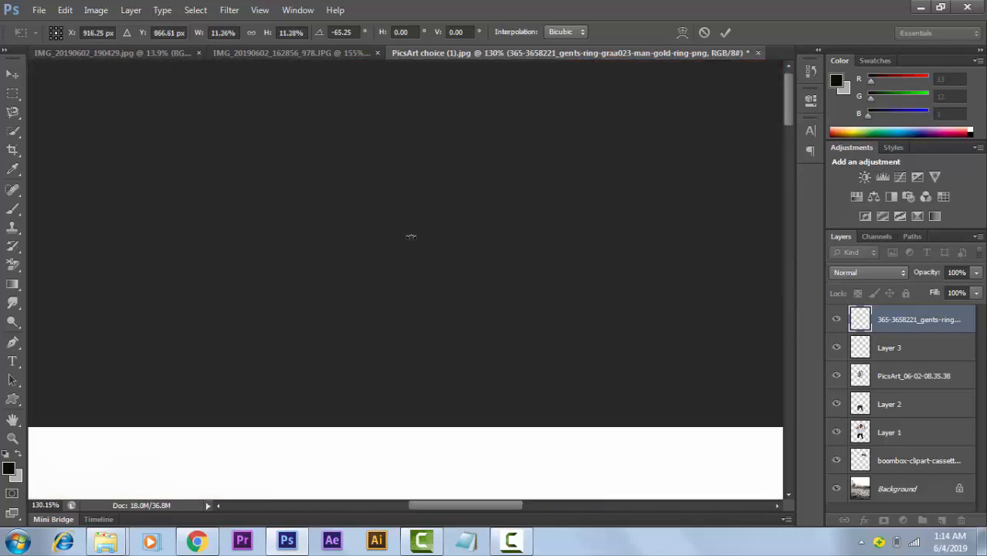
pyautogui.scroll(-3, 411, 237)
pyautogui.keyDown('alt'); pyautogui.click(494, 236); pyautogui.keyUp('alt')
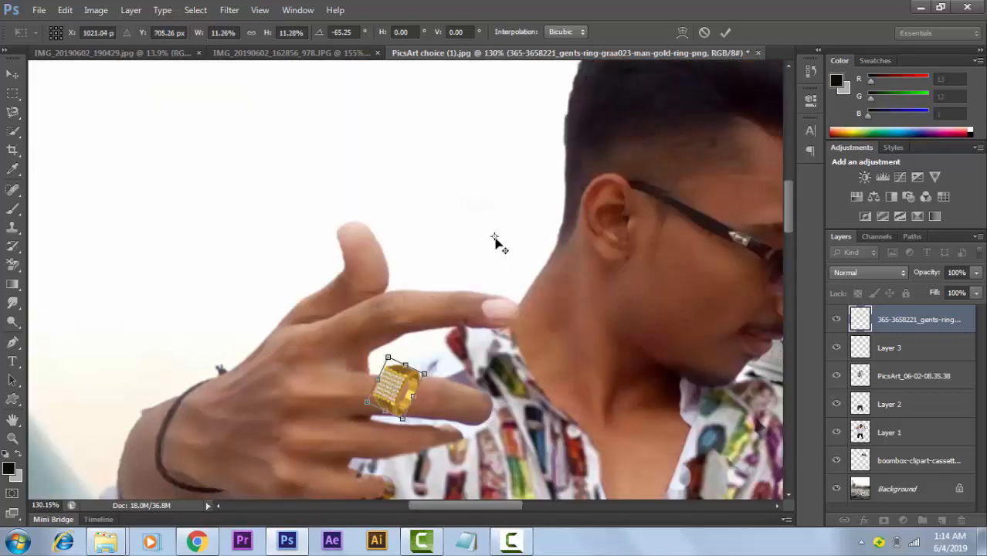
pyautogui.click(724, 33)
# Adjust the ring's placement on the finger and rotate it about -13 degrees to sit squarely across it.
pyautogui.press('b')
pyautogui.press('x')
pyautogui.scroll(4, 469, 340)
pyautogui.moveTo(468, 351)
pyautogui.mouseDown()
pyautogui.moveTo(516, 288)
pyautogui.moveTo(462, 303)
pyautogui.mouseUp()
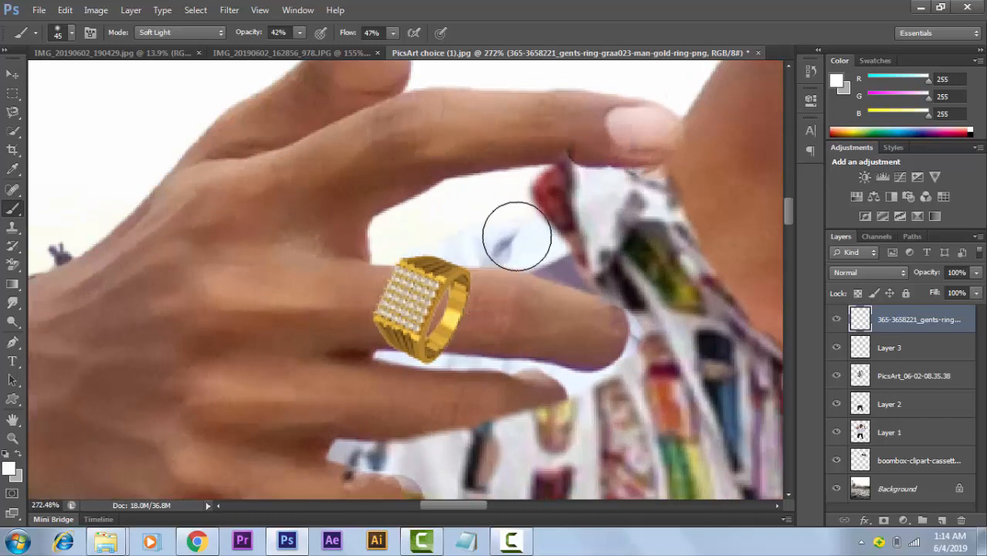
pyautogui.hotkey('ctrl', 't')
pyautogui.moveTo(496, 261); pyautogui.dragTo(486, 236)
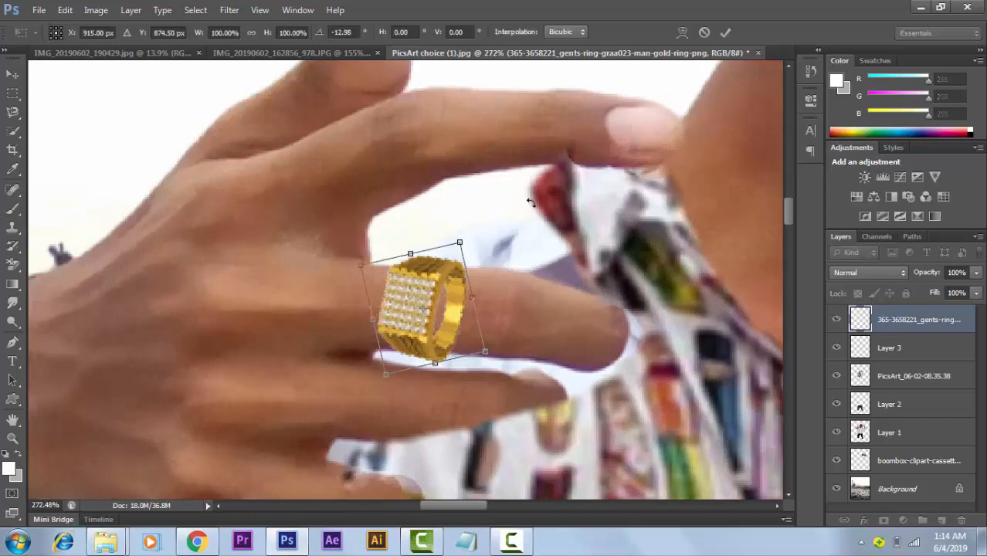
pyautogui.click(726, 32)
# Erase the rear band of the gold ring over the middle finger with the Background Eraser at 14 px and 7 px.
pyautogui.press('e')
pyautogui.scroll(2, 506, 315)
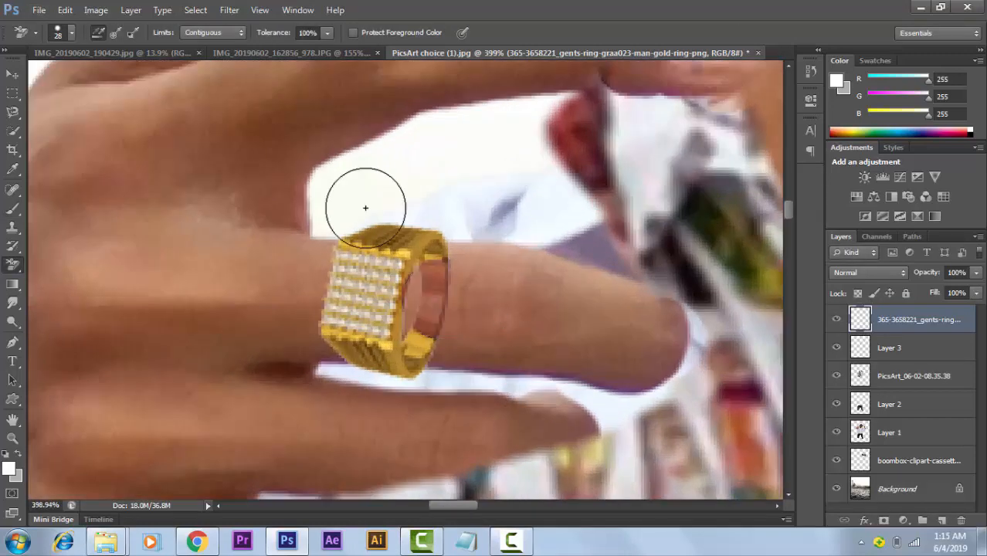
pyautogui.click(63, 31)
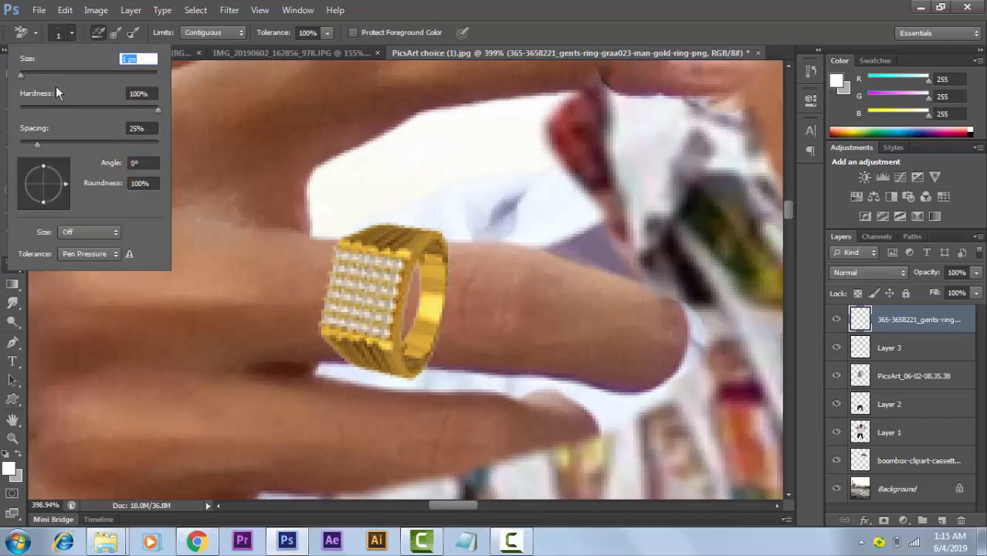
pyautogui.moveTo(418, 311)
pyautogui.mouseDown()
pyautogui.moveTo(454, 308)
pyautogui.moveTo(431, 328)
pyautogui.mouseUp()
pyautogui.moveTo(429, 288); pyautogui.dragTo(426, 337)
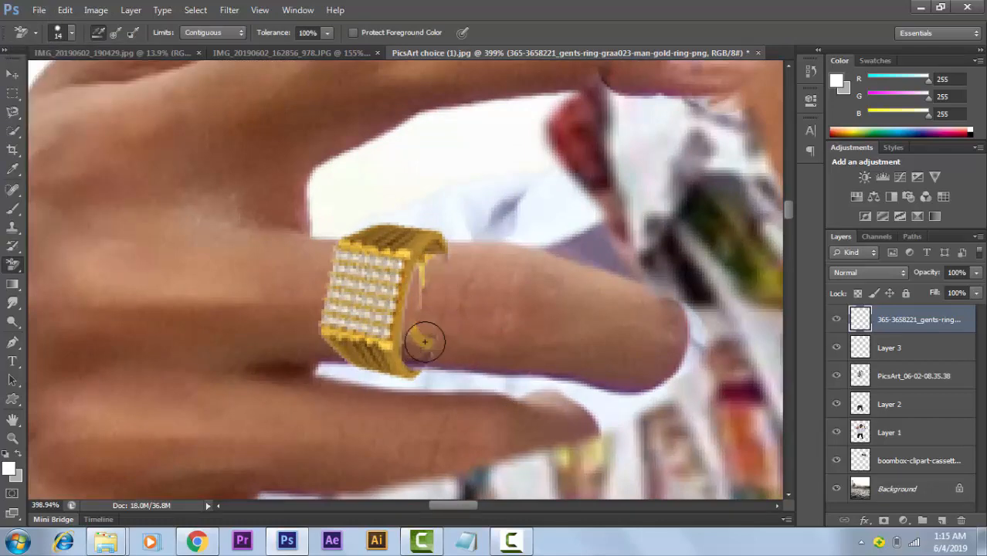
pyautogui.scroll(2, 426, 337)
pyautogui.click(62, 31)
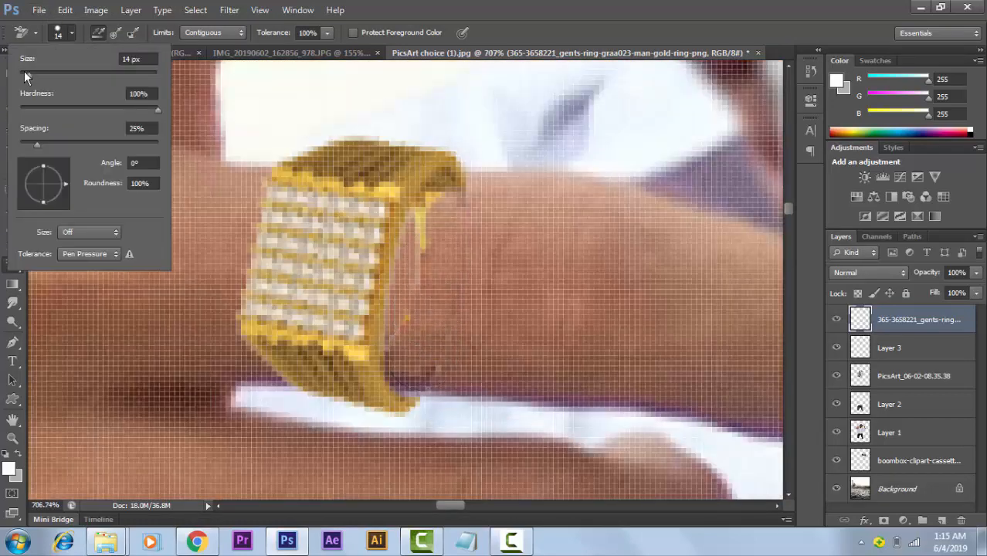
pyautogui.moveTo(24, 77); pyautogui.dragTo(22, 76)
pyautogui.click(434, 250)
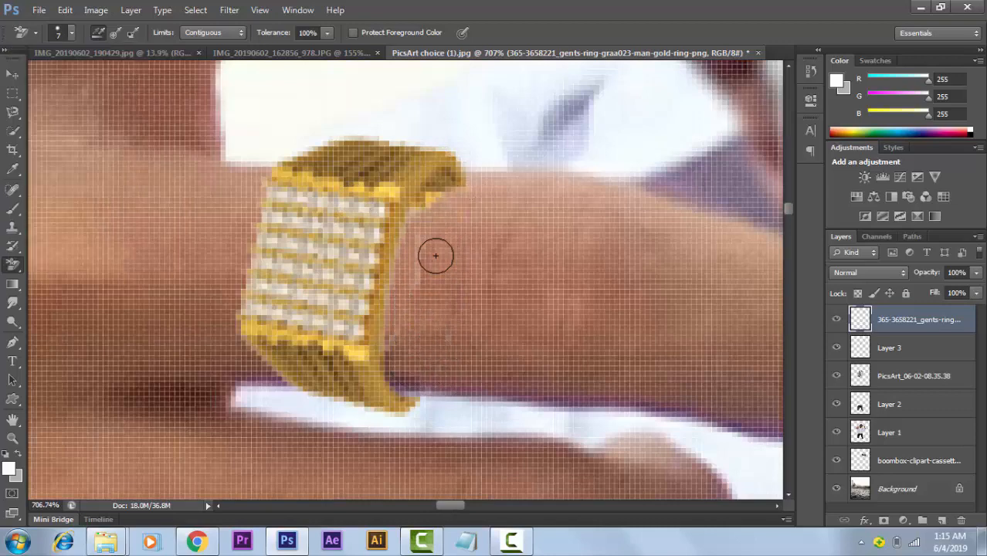
# Warp the gold ring so its band edges curve around the middle finger, and apply the transform.
pyautogui.scroll(-4, 438, 258)
pyautogui.scroll(3, 434, 269)
pyautogui.hotkey('ctrl', 't')
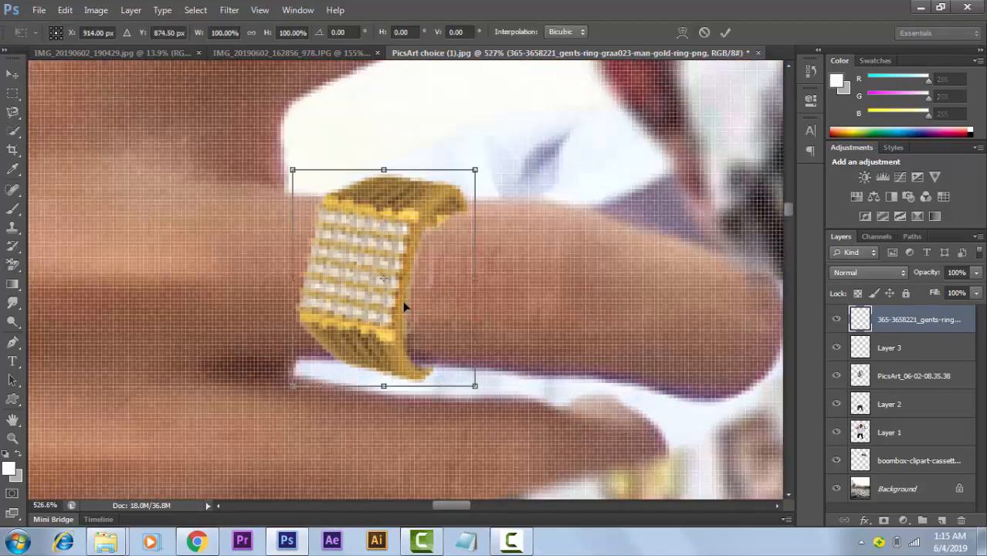
pyautogui.rightClick(405, 307)
pyautogui.click(433, 171)
pyautogui.moveTo(423, 387); pyautogui.dragTo(429, 376)
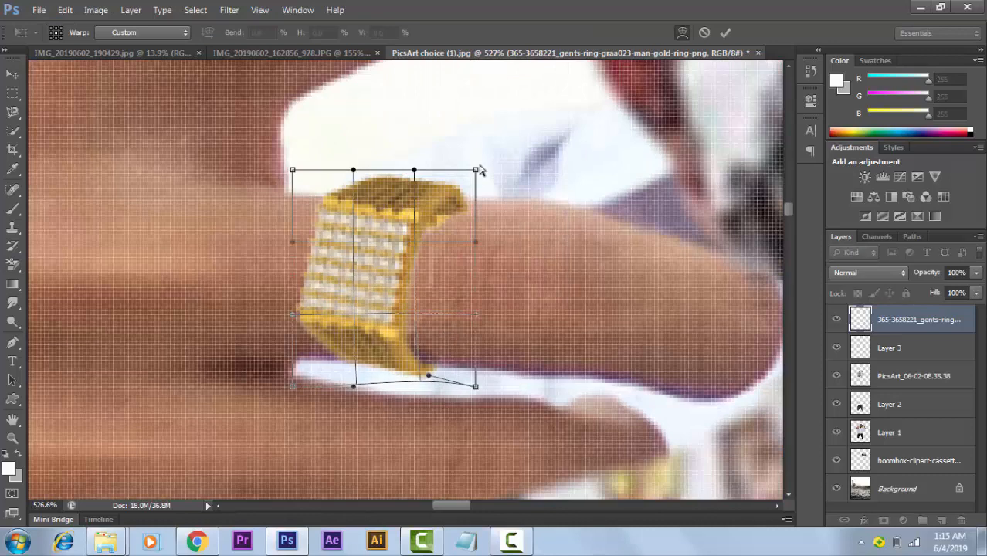
pyautogui.moveTo(478, 169); pyautogui.dragTo(483, 176)
pyautogui.click(725, 32)
pyautogui.scroll(-6, 469, 230)
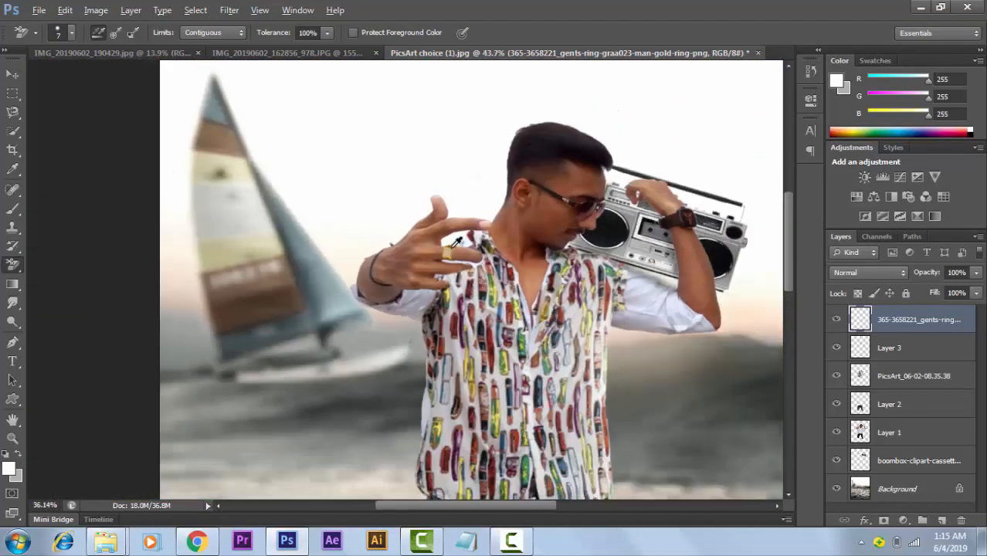
# Compare the composite with the reference photo IMG_20190602_162856_978 and return to the PicsArt choice (1) document.
pyautogui.scroll(-1, 457, 242)
pyautogui.click(324, 54)
pyautogui.scroll(3, 457, 167)
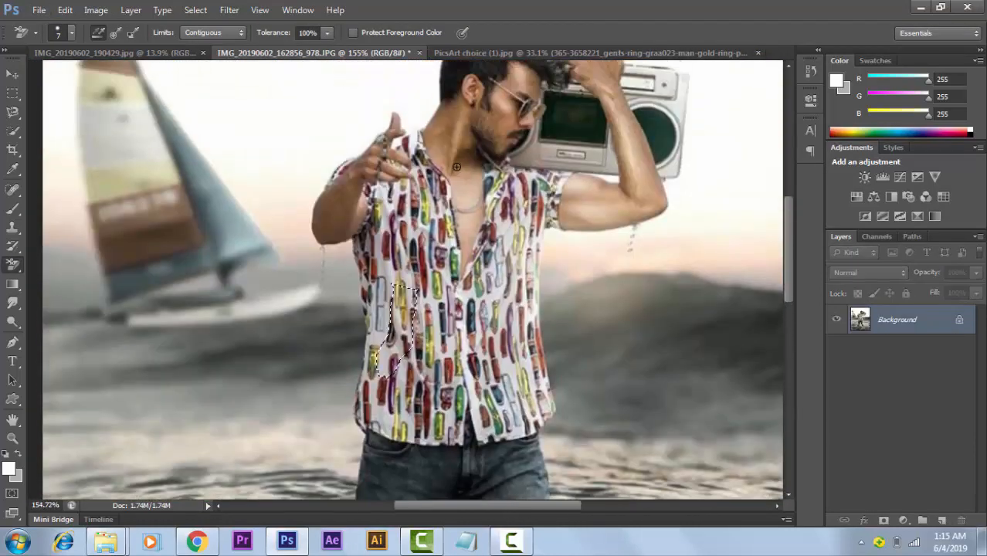
pyautogui.scroll(-4, 456, 167)
pyautogui.click(579, 52)
pyautogui.scroll(-4, 530, 154)
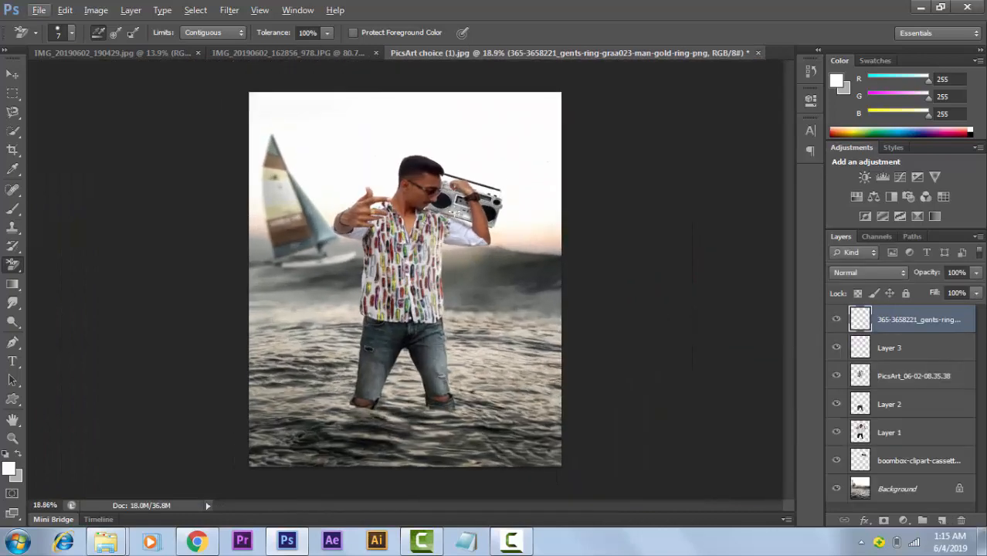
# Place the silver cross ring image 61-diOvFrZL._UX395_ from the png's folder into the composite over the extended hand.
pyautogui.moveTo(105, 541)
pyautogui.click(245, 458)
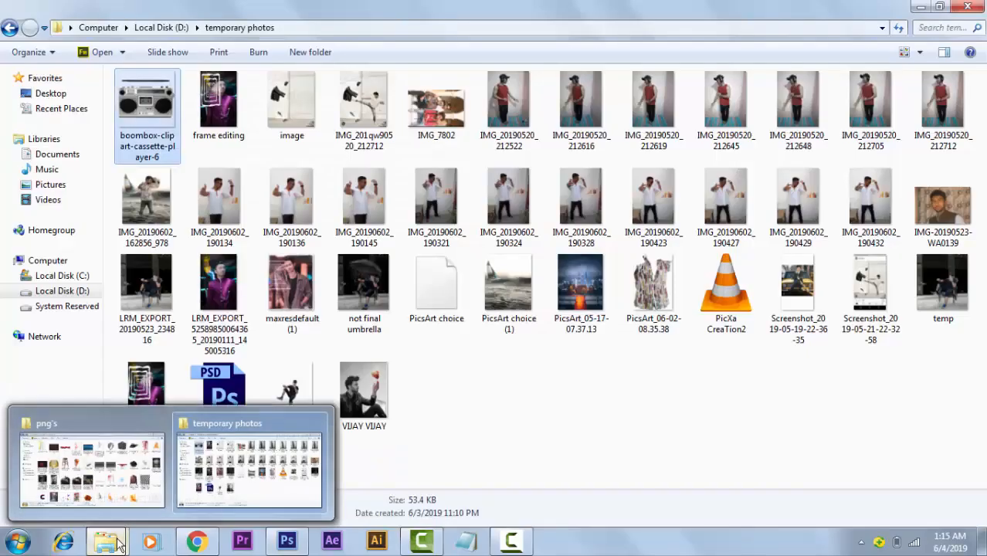
pyautogui.click(90, 464)
pyautogui.doubleClick(620, 112)
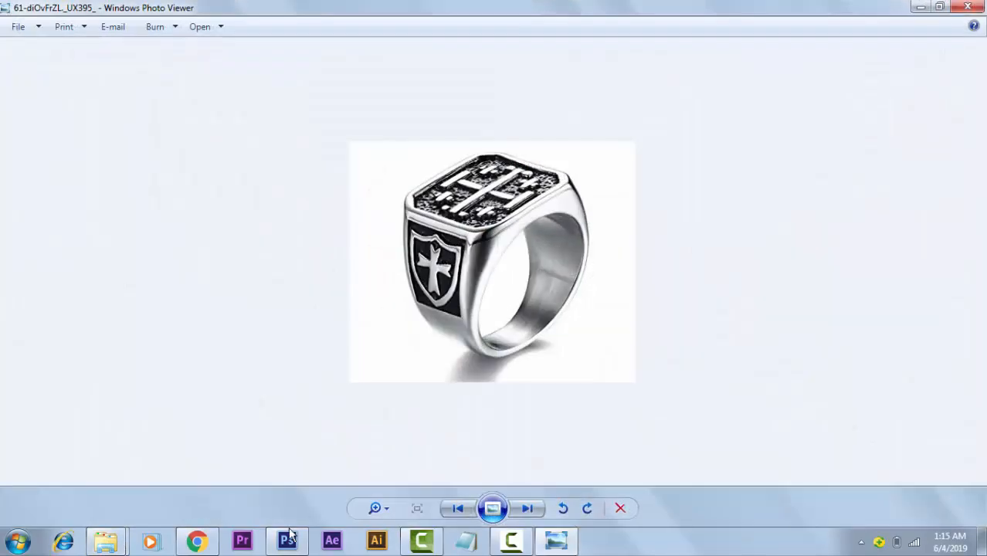
pyautogui.click(968, 6)
pyautogui.moveTo(620, 108); pyautogui.dragTo(346, 282)
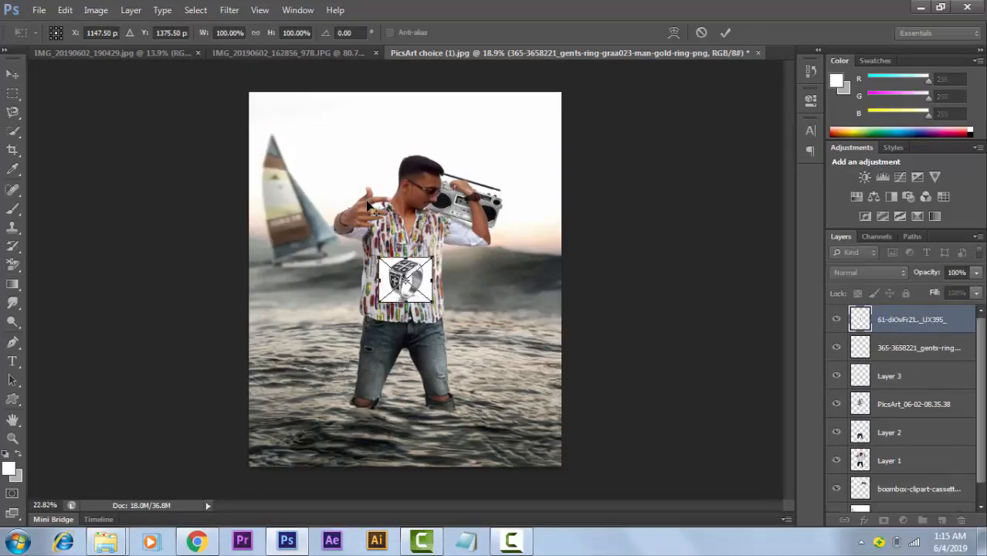
pyautogui.scroll(3, 464, 326)
pyautogui.moveTo(478, 320)
pyautogui.mouseDown()
pyautogui.moveTo(415, 150)
pyautogui.moveTo(398, 150)
pyautogui.mouseUp()
pyautogui.scroll(2, 398, 150)
pyautogui.press('Return')
# Set the silver ring layer's blend mode to Multiply and rasterize the smart object.
pyautogui.press('e')
pyautogui.click(869, 272)
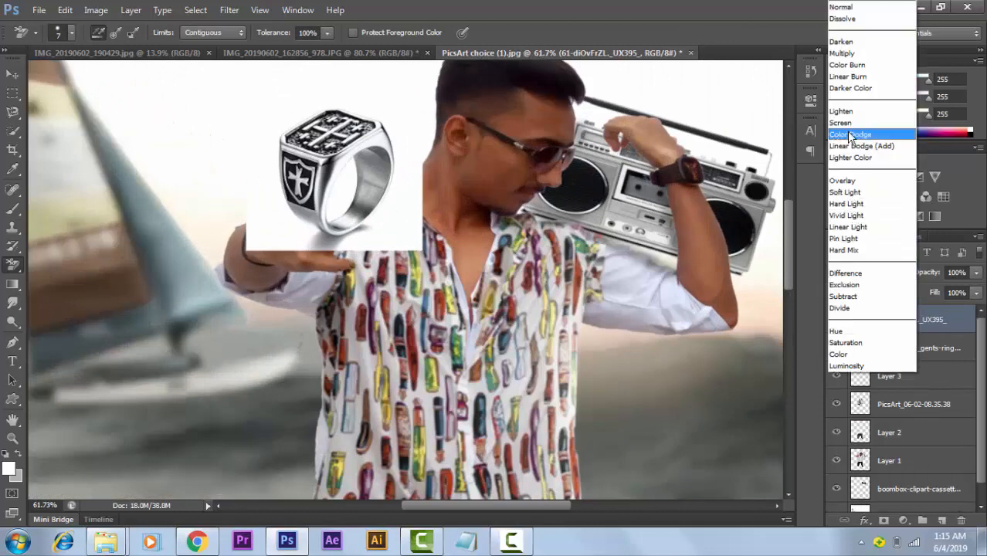
pyautogui.click(854, 71)
pyautogui.scroll(3, 868, 273)
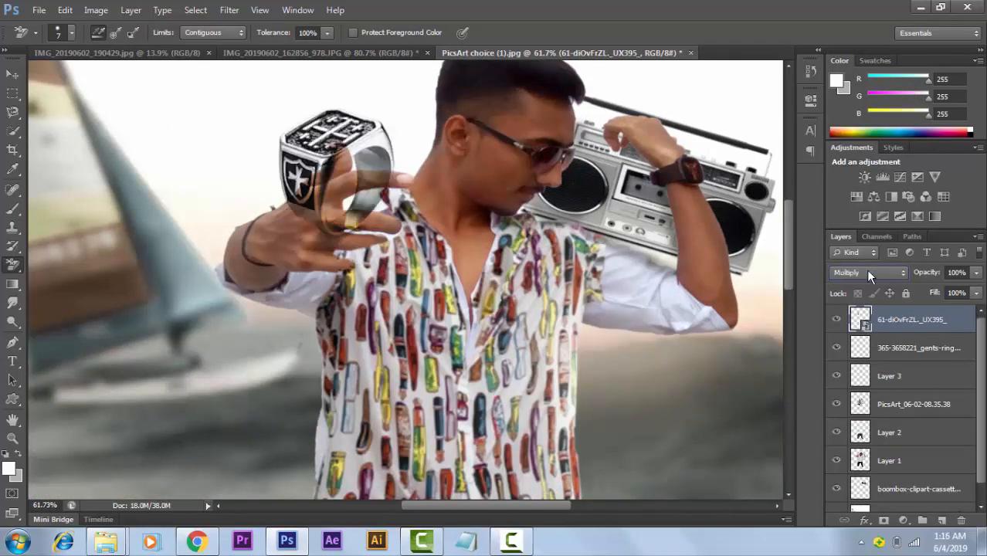
pyautogui.click(477, 159)
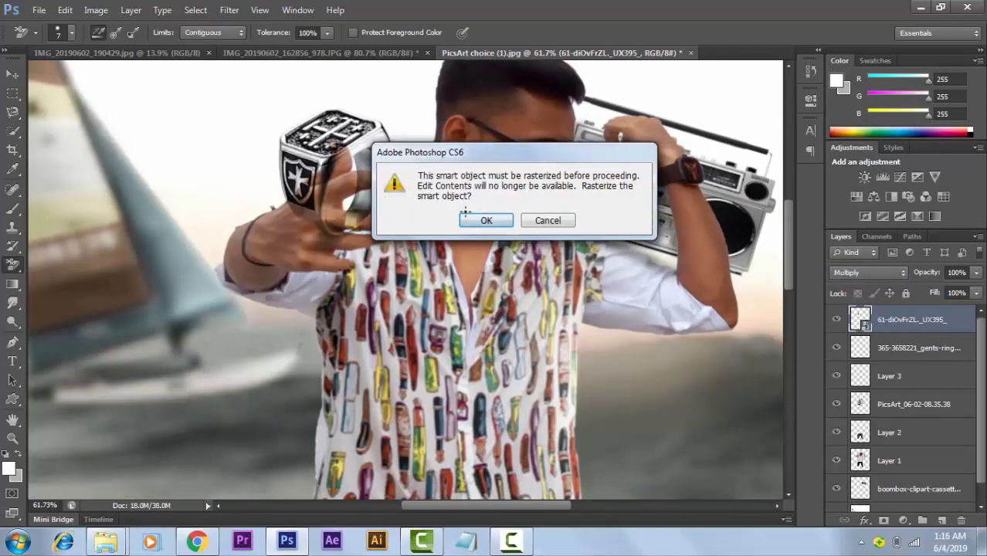
pyautogui.click(475, 221)
# Scale the silver ring to about 16% and rotate it about -28 degrees onto the extended hand's index finger.
pyautogui.moveTo(370, 144); pyautogui.dragTo(382, 171)
pyautogui.hotkey('ctrl', 't')
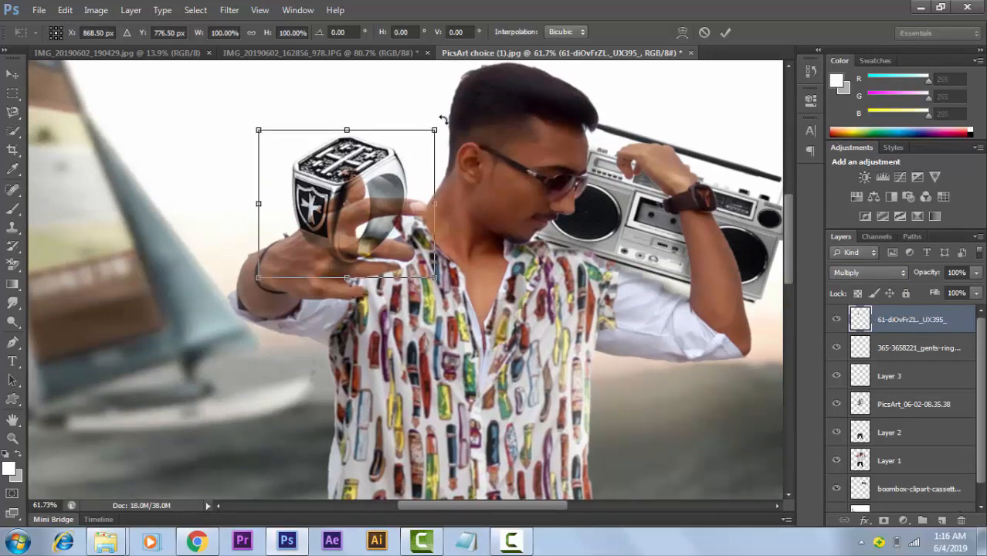
pyautogui.moveTo(434, 130); pyautogui.dragTo(356, 204)
pyautogui.moveTo(385, 168); pyautogui.dragTo(348, 143)
pyautogui.moveTo(324, 216); pyautogui.dragTo(389, 199)
pyautogui.scroll(3, 411, 196)
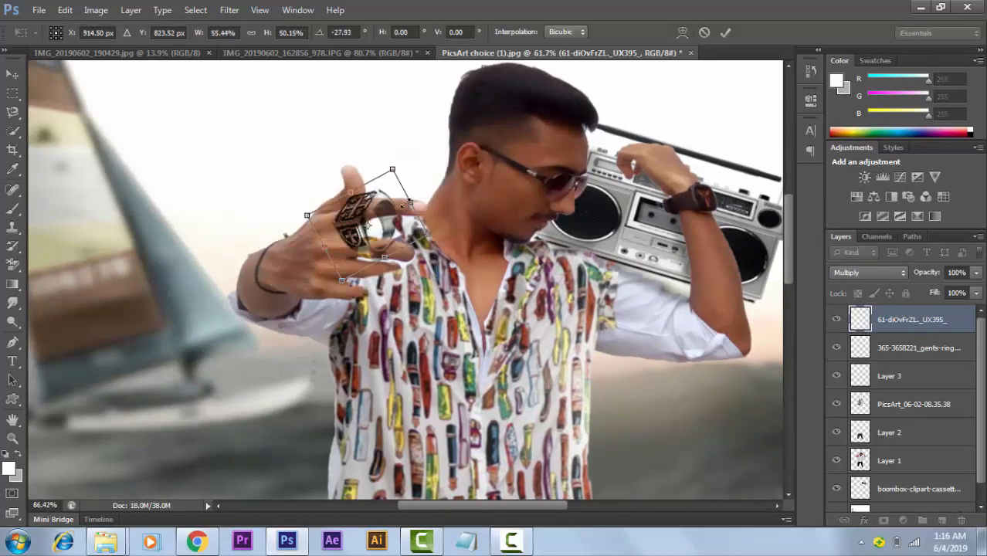
pyautogui.moveTo(390, 156); pyautogui.dragTo(369, 206)
pyautogui.scroll(2, 363, 213)
pyautogui.scroll(3, 363, 212)
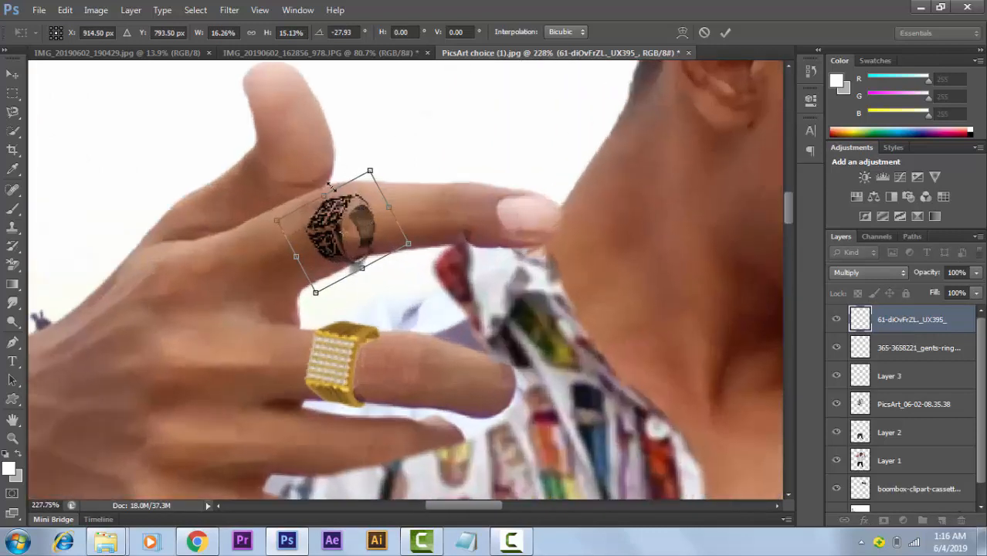
# Resize the silver ring to about 23% by 18% and rotate it about -57 degrees across the base of the index finger.
pyautogui.moveTo(372, 168); pyautogui.dragTo(401, 135)
pyautogui.moveTo(380, 176); pyautogui.dragTo(353, 193)
pyautogui.moveTo(424, 144); pyautogui.dragTo(364, 126)
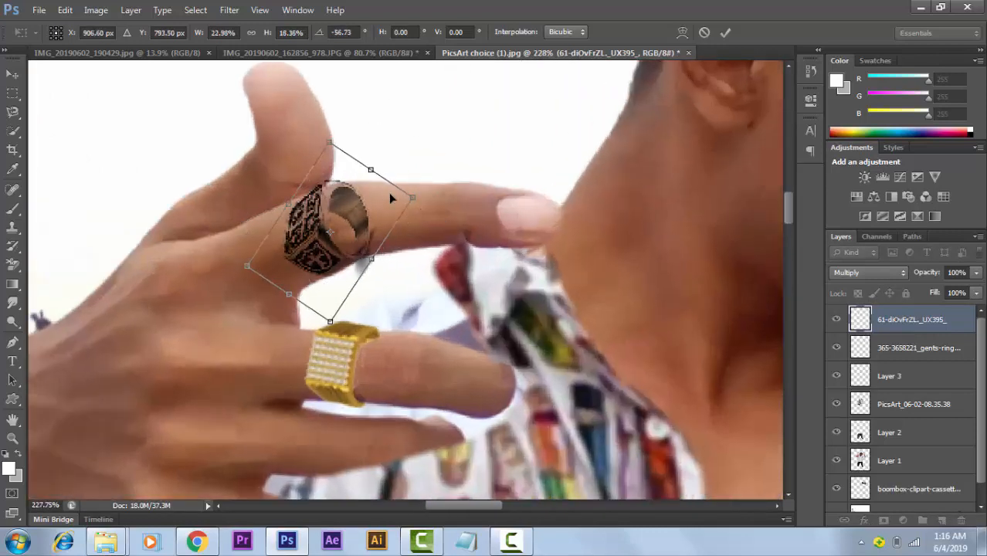
pyautogui.moveTo(390, 199); pyautogui.dragTo(384, 186)
pyautogui.press('Return')
# Erase the silver ring's rear band and adjust the layer to brightness -39 and contrast -46.
pyautogui.click(12, 265)
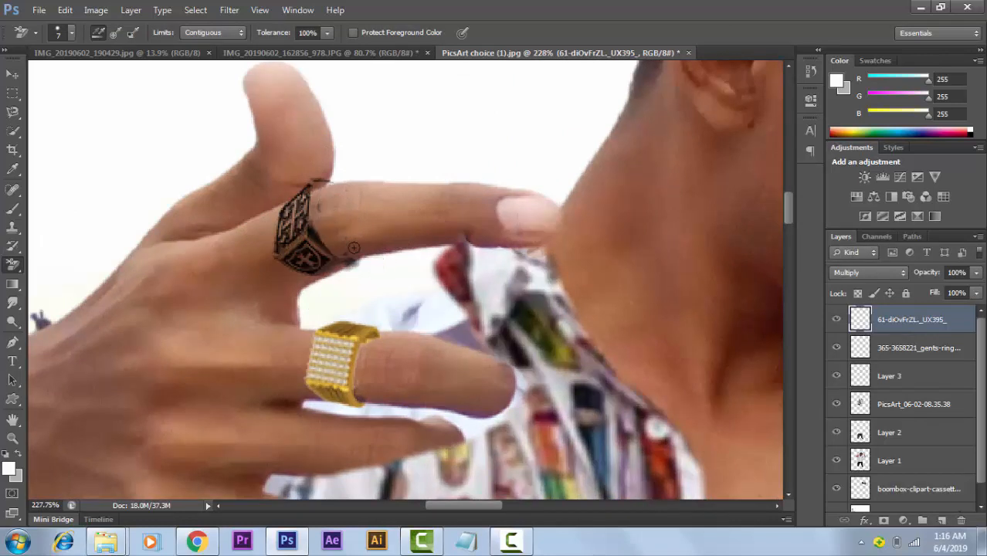
pyautogui.click(96, 10)
pyautogui.moveTo(215, 44)
pyautogui.click(320, 29)
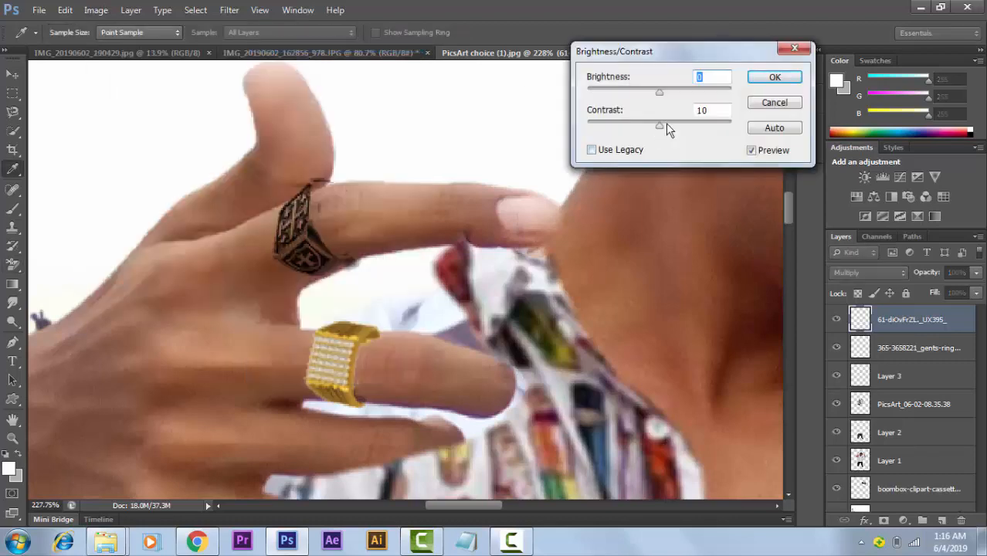
pyautogui.moveTo(656, 92)
pyautogui.mouseDown()
pyautogui.moveTo(707, 93)
pyautogui.moveTo(639, 91)
pyautogui.mouseUp()
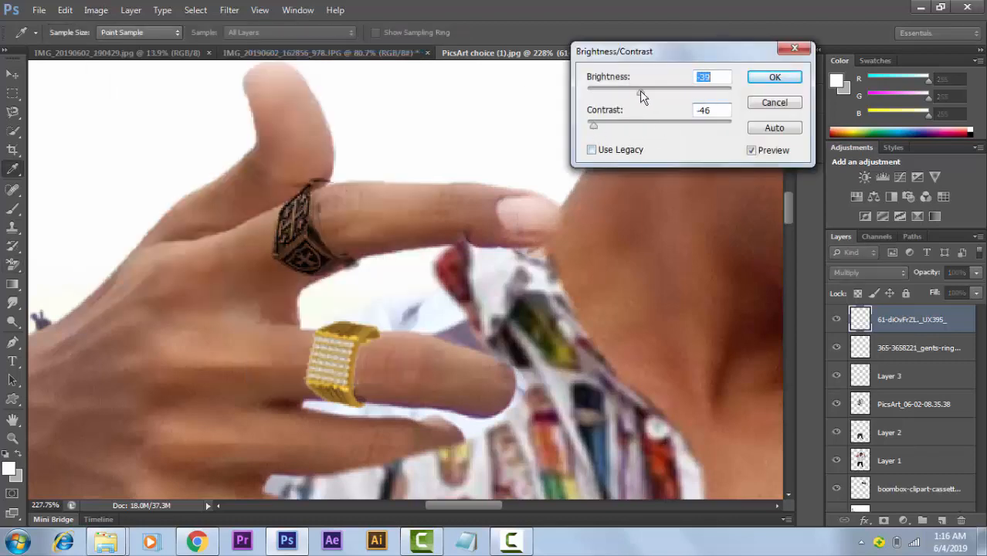
pyautogui.press('Return')
# Warp the silver ring to follow the curve of the index finger and apply the transform.
pyautogui.hotkey('ctrl', 't')
pyautogui.rightClick(302, 207)
pyautogui.click(351, 324)
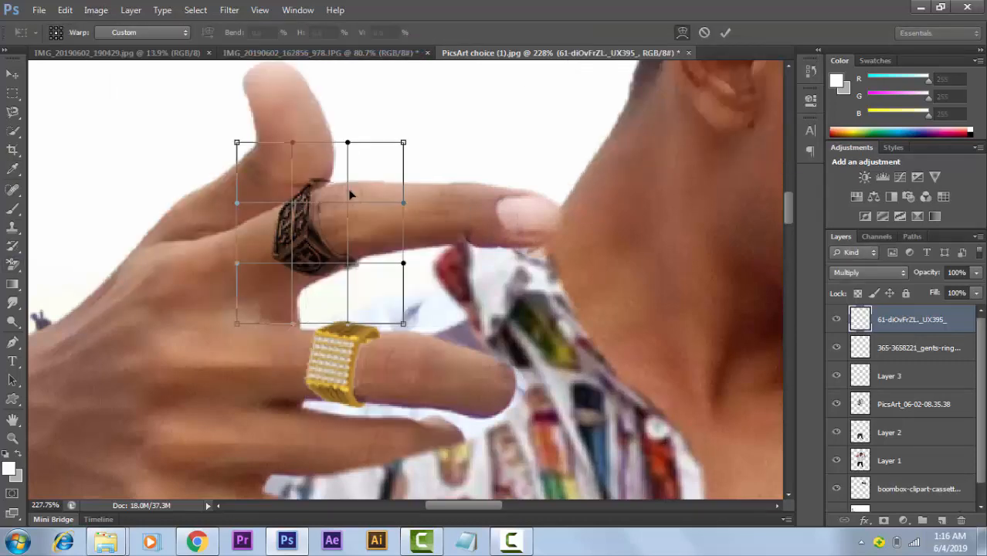
pyautogui.moveTo(348, 189); pyautogui.dragTo(365, 157)
pyautogui.click(726, 32)
pyautogui.hotkey('ctrl', '0')
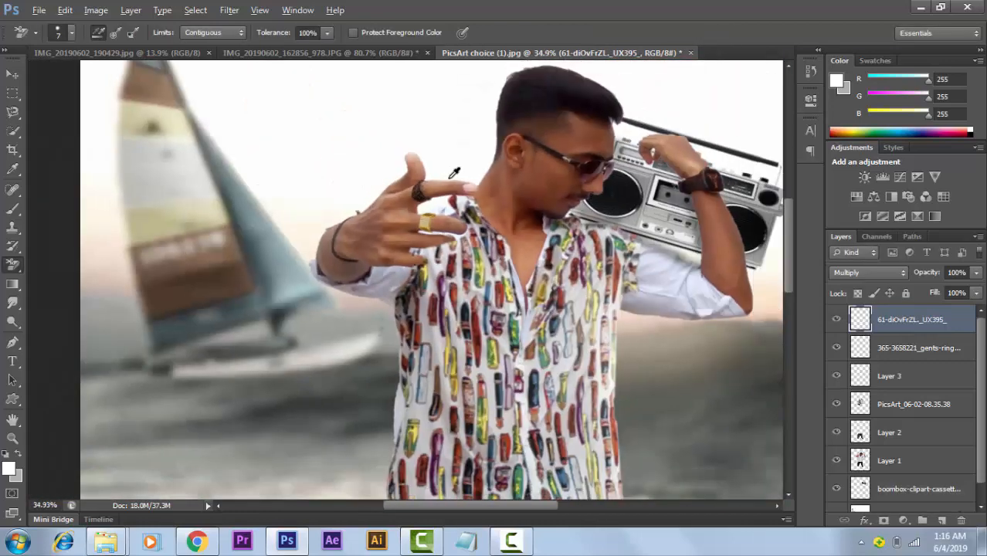
# On Layer 1, try brightening the man's face and arm with a white 215 px brush in Soft Light mode, and undo the last stroke.
pyautogui.click(897, 468)
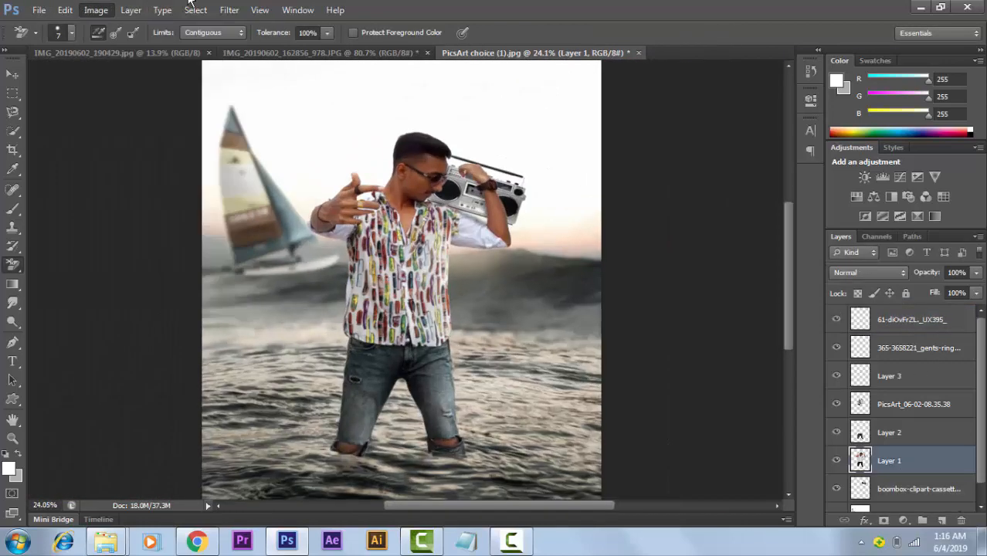
pyautogui.click(96, 10)
pyautogui.click(58, 170)
pyautogui.click(9, 472)
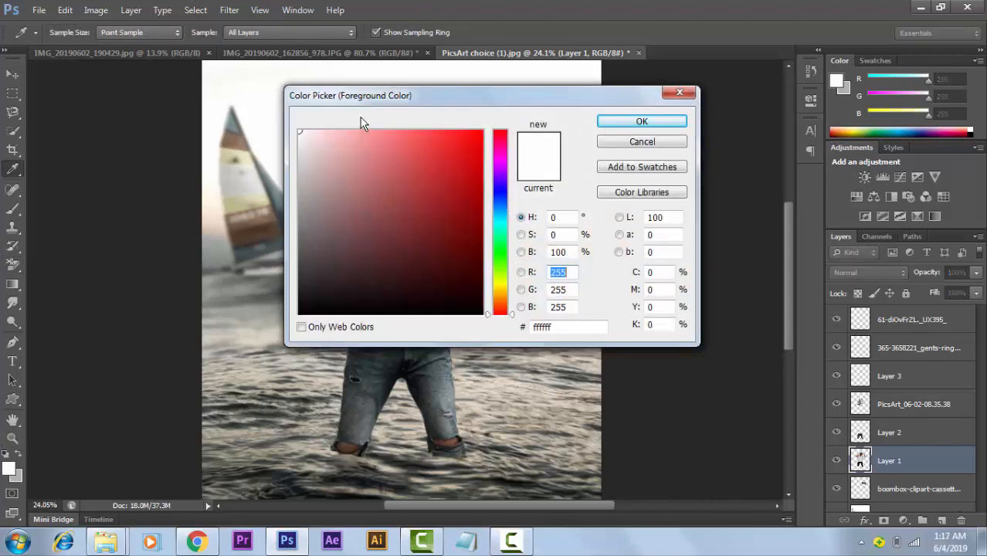
pyautogui.press('Escape')
pyautogui.click(19, 207)
pyautogui.scroll(2, 431, 165)
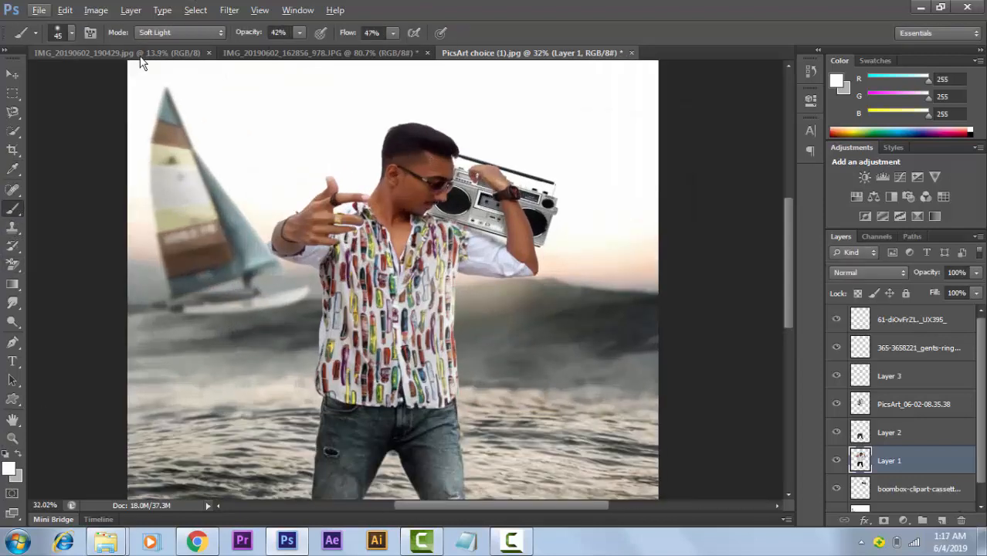
pyautogui.click(57, 32)
pyautogui.moveTo(432, 185)
pyautogui.mouseDown()
pyautogui.moveTo(411, 213)
pyautogui.moveTo(393, 188)
pyautogui.moveTo(424, 206)
pyautogui.mouseUp()
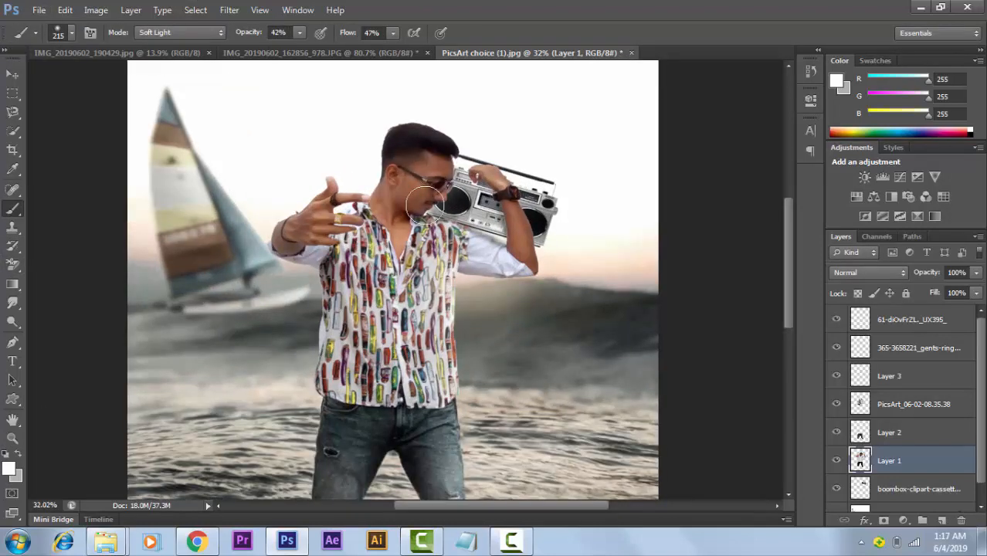
pyautogui.moveTo(492, 174)
pyautogui.mouseDown()
pyautogui.moveTo(533, 259)
pyautogui.moveTo(499, 204)
pyautogui.moveTo(517, 242)
pyautogui.mouseUp()
pyautogui.hotkey('ctrl', 'z')
# Brighten the skin of the man's face, arms and hand on Layer 1 with the white brush in Overlay mode at 42% opacity.
pyautogui.scroll(2, 561, 255)
pyautogui.click(217, 33)
pyautogui.click(167, 241)
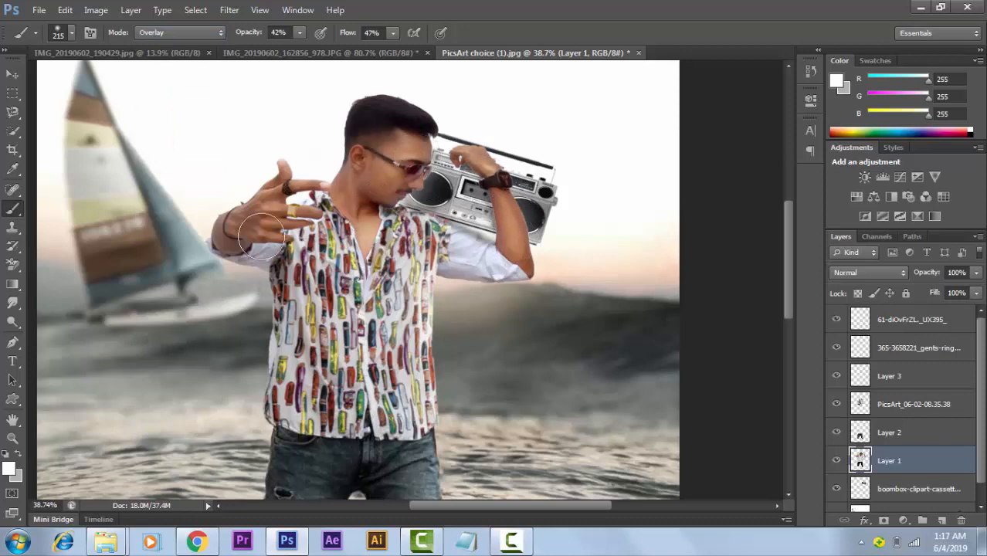
pyautogui.moveTo(262, 236)
pyautogui.mouseDown()
pyautogui.moveTo(278, 207)
pyautogui.moveTo(245, 222)
pyautogui.mouseUp()
pyautogui.scroll(-3, 346, 176)
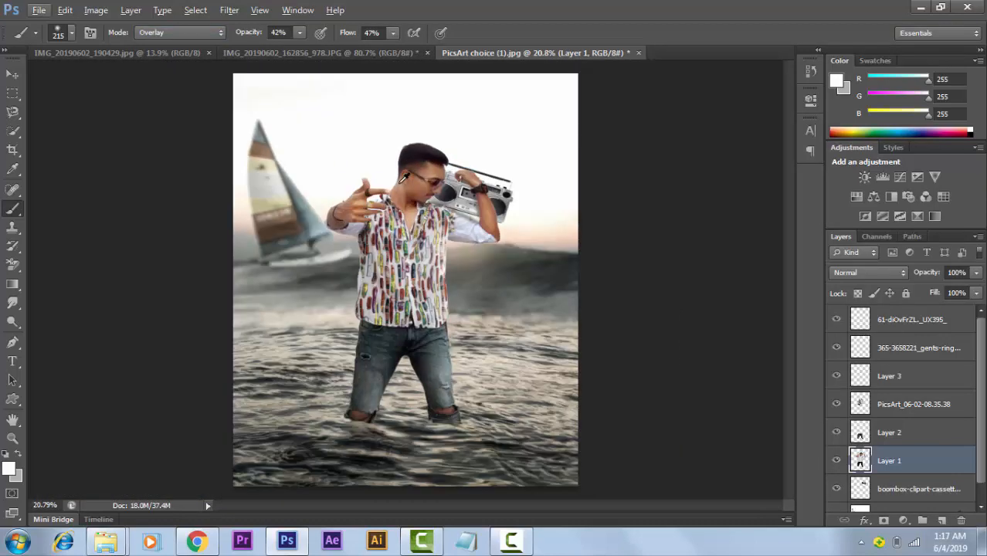
pyautogui.scroll(1, 415, 190)
pyautogui.scroll(-1, 450, 144)
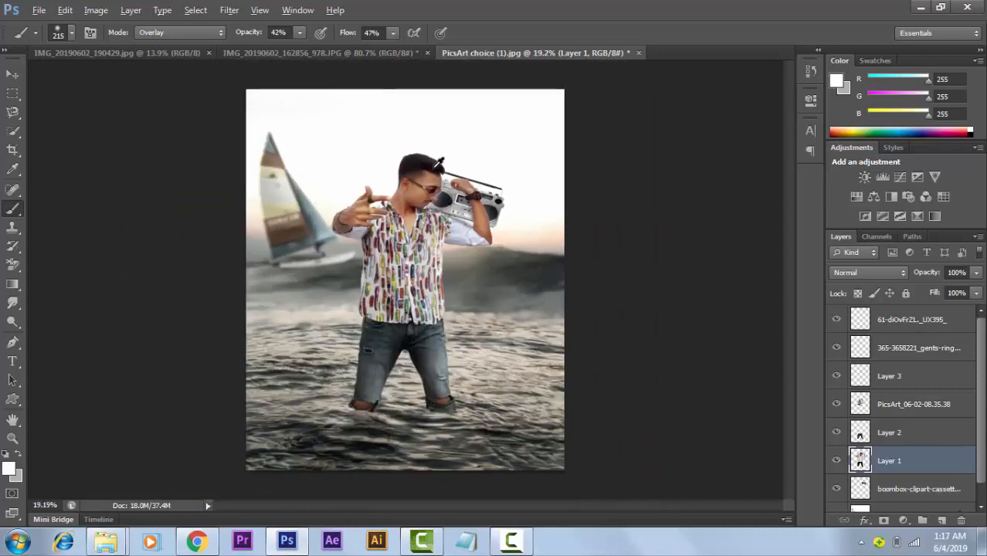
pyautogui.scroll(1, 605, 261)
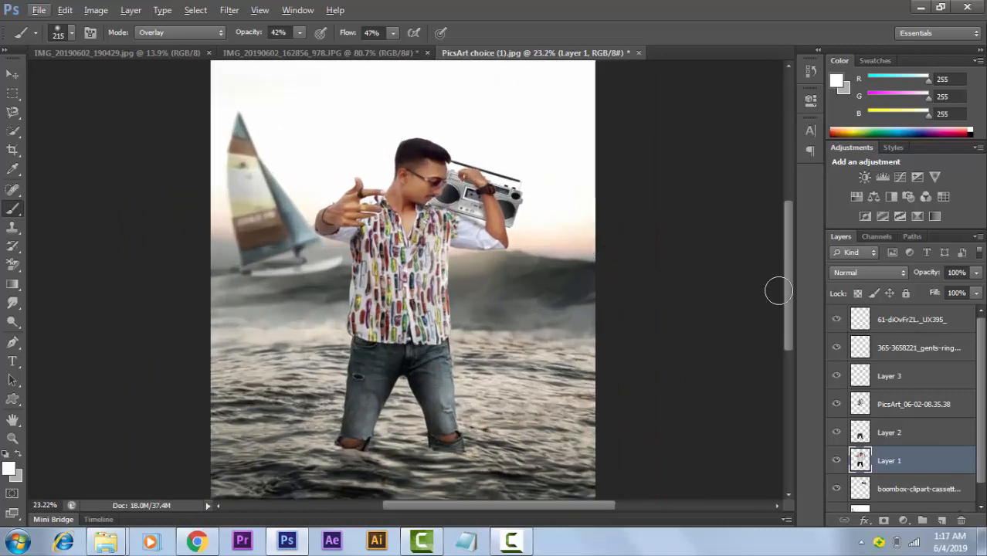
# In the reference photo, add the water drips below the man's bent elbow beside the sailboat to the selection with a 1 px Quick Selection brush.
pyautogui.click(390, 52)
pyautogui.scroll(4, 572, 249)
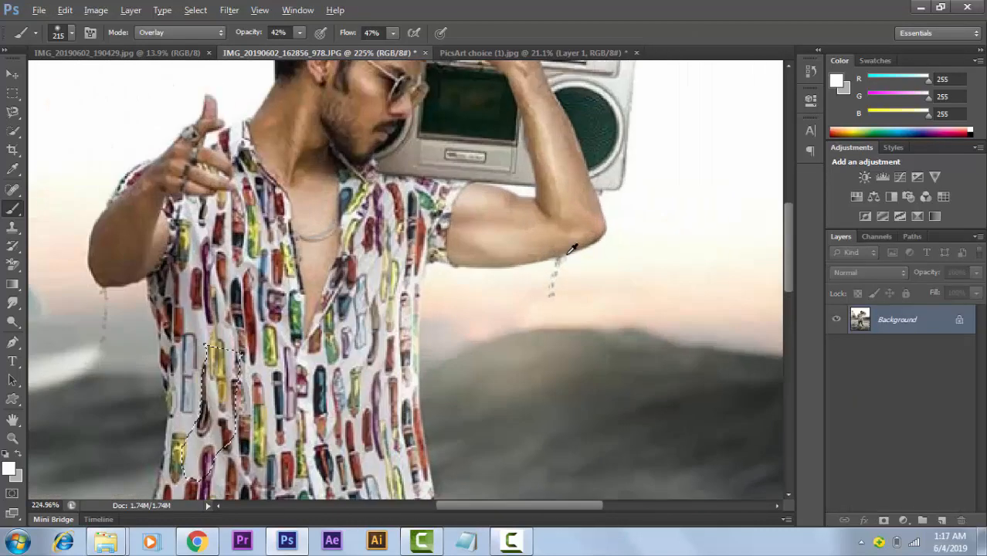
pyautogui.scroll(2, 568, 253)
pyautogui.moveTo(625, 244)
pyautogui.mouseDown()
pyautogui.moveTo(772, 227)
pyautogui.moveTo(596, 244)
pyautogui.mouseUp()
pyautogui.click(12, 131)
pyautogui.scroll(3, 625, 264)
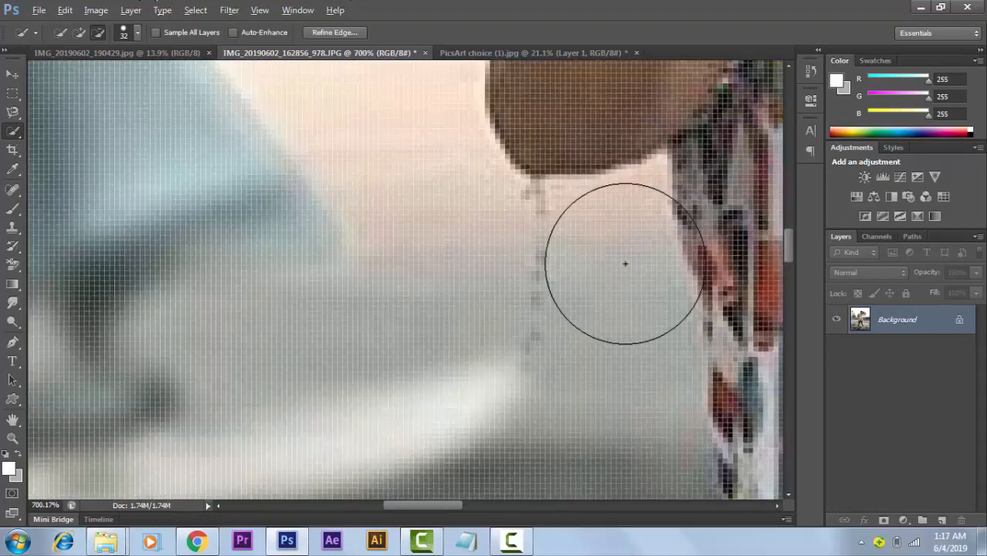
pyautogui.click(116, 35)
pyautogui.click(58, 71)
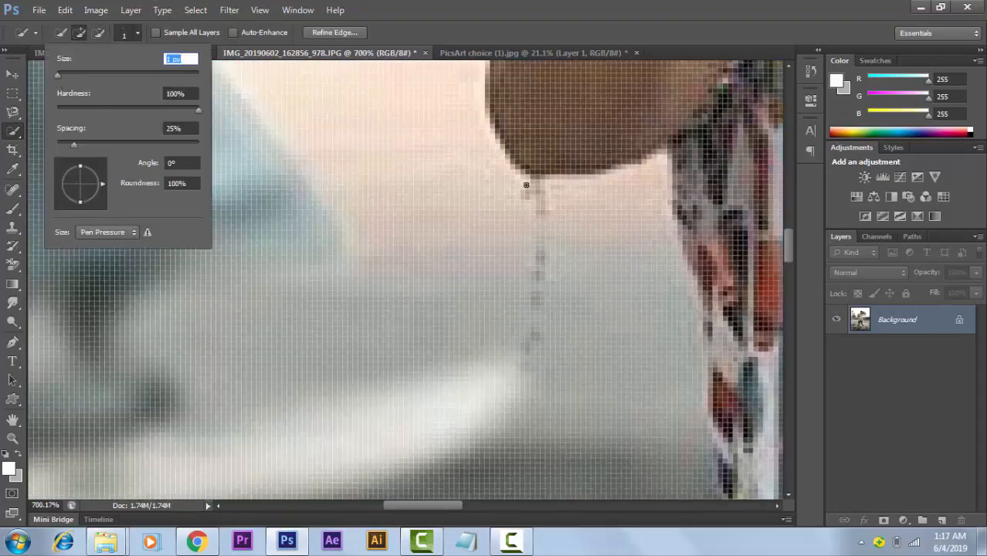
pyautogui.moveTo(526, 185); pyautogui.dragTo(535, 186)
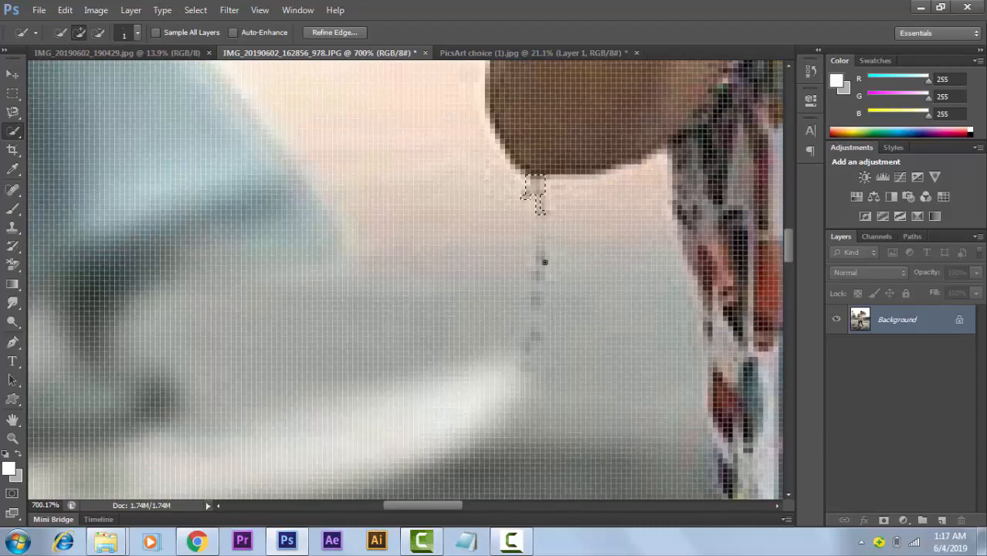
pyautogui.moveTo(545, 263); pyautogui.dragTo(538, 294)
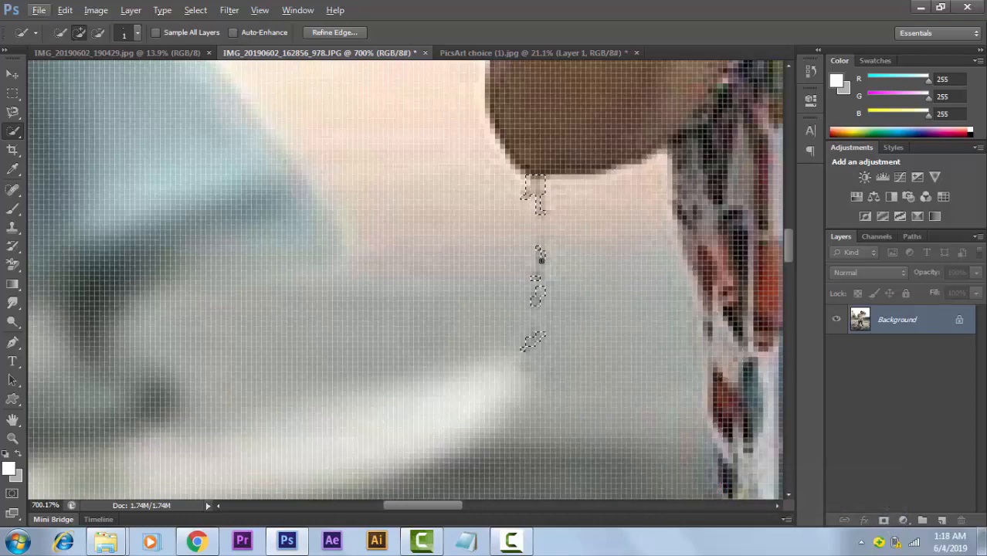
# Subtract the leftover shirt area from the selection, keeping only the water drips under the elbow.
pyautogui.scroll(-5, 542, 261)
pyautogui.moveTo(545, 243); pyautogui.dragTo(545, 280)
pyautogui.press('alt')
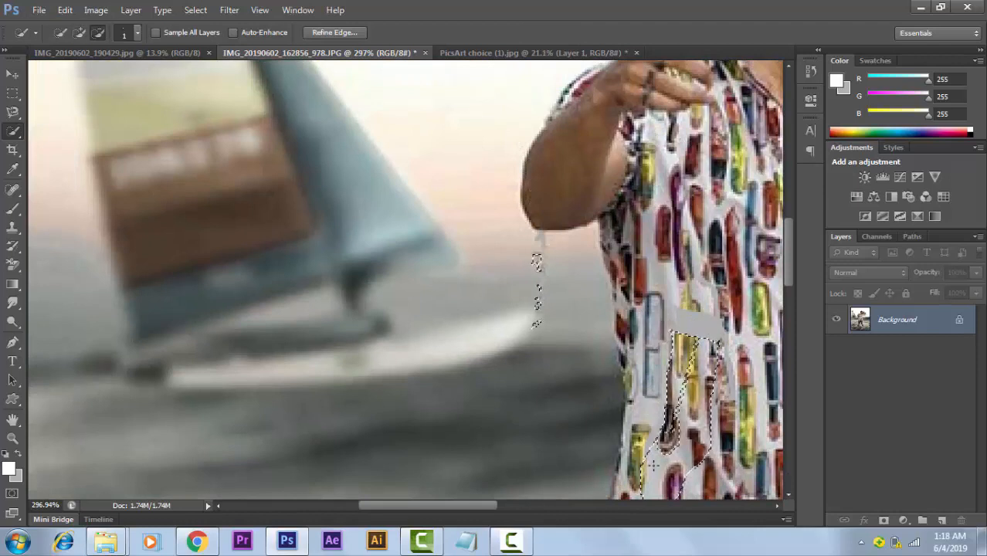
pyautogui.moveTo(653, 464); pyautogui.dragTo(699, 351)
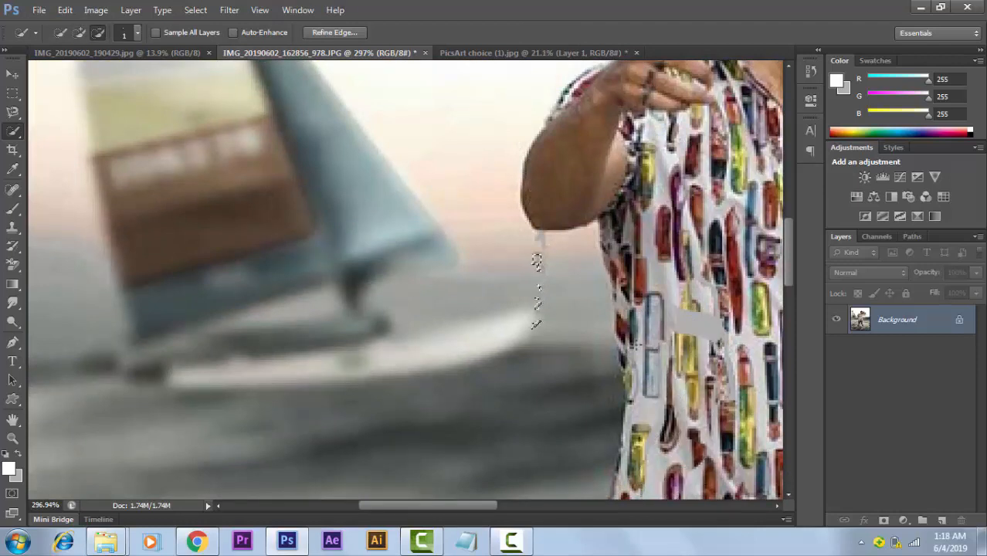
# Copy the selected drips into the PicsArt choice (1).jpg composite, enlarge them and place them below the rolled cuff beside the sailboat.
pyautogui.moveTo(535, 270); pyautogui.dragTo(332, 234)
pyautogui.click(503, 213)
pyautogui.scroll(3, 334, 239)
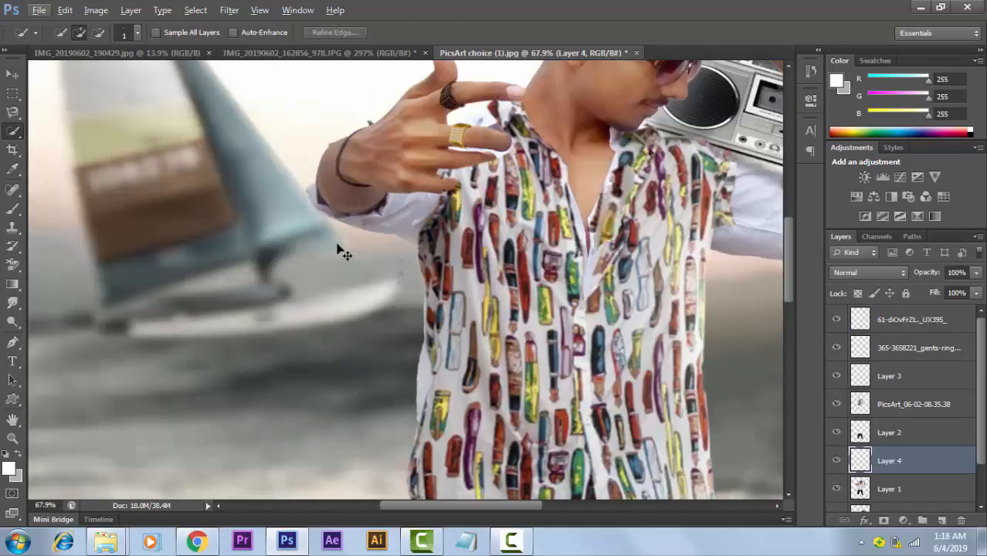
pyautogui.hotkey('ctrl', 't')
pyautogui.scroll(3, 354, 227)
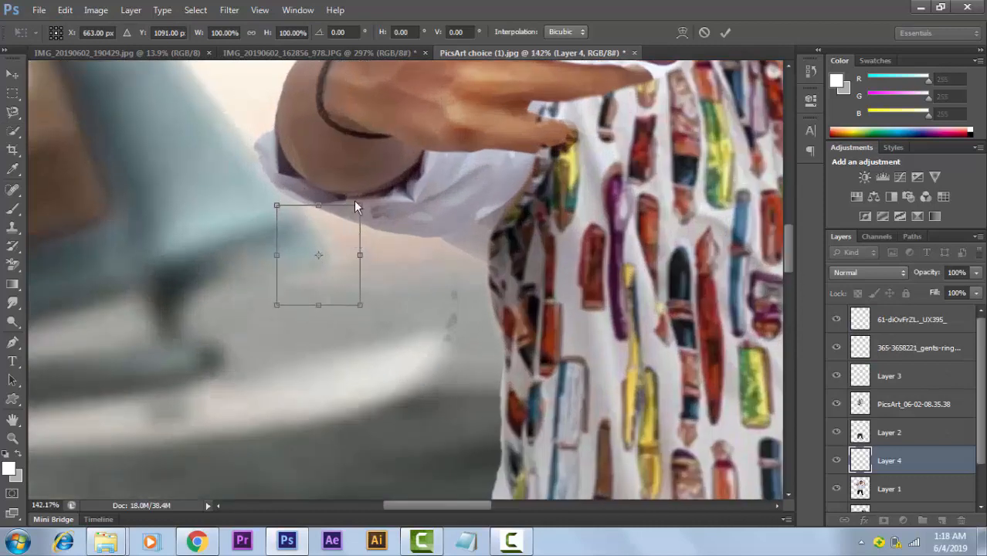
pyautogui.moveTo(360, 305); pyautogui.dragTo(644, 482)
pyautogui.moveTo(471, 270)
pyautogui.mouseDown()
pyautogui.moveTo(493, 267)
pyautogui.moveTo(475, 254)
pyautogui.mouseUp()
pyautogui.click(725, 33)
# Darken the drips layer with a Brightness/Contrast adjustment, setting the brightness to -100.
pyautogui.click(96, 10)
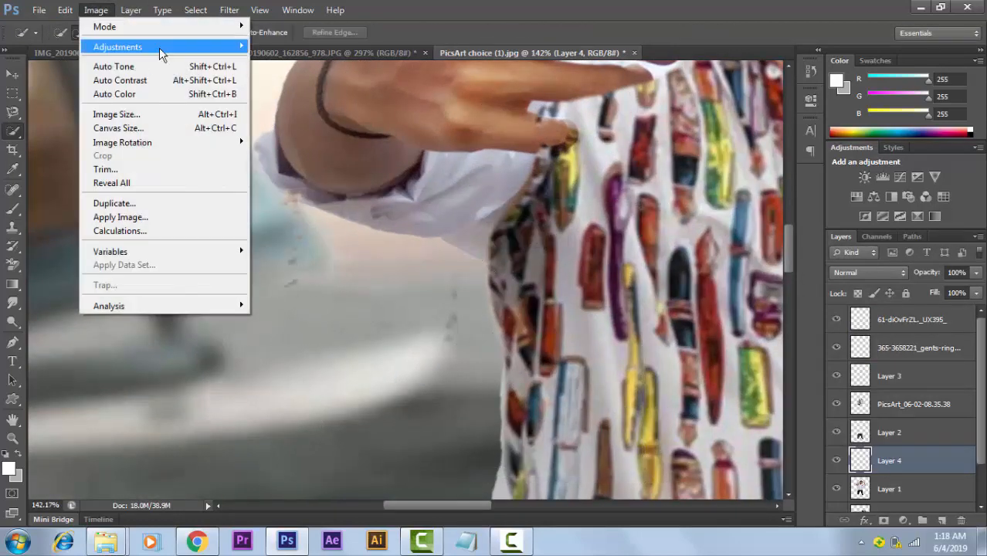
pyautogui.click(293, 54)
pyautogui.moveTo(659, 88); pyautogui.dragTo(612, 92)
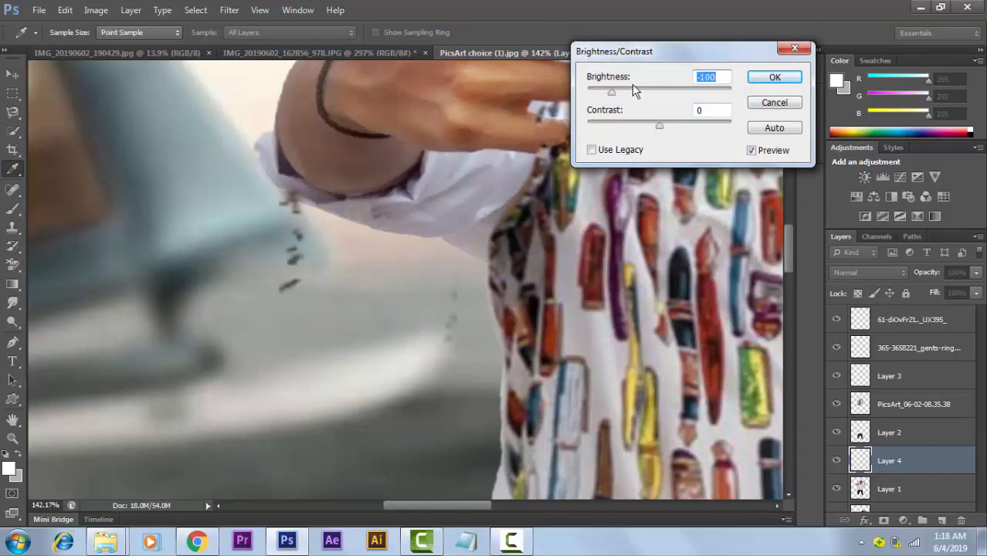
pyautogui.click(774, 78)
# Stretch the drips on Layer 4 vertically to about 145% height and apply the transform.
pyautogui.scroll(-5, 372, 236)
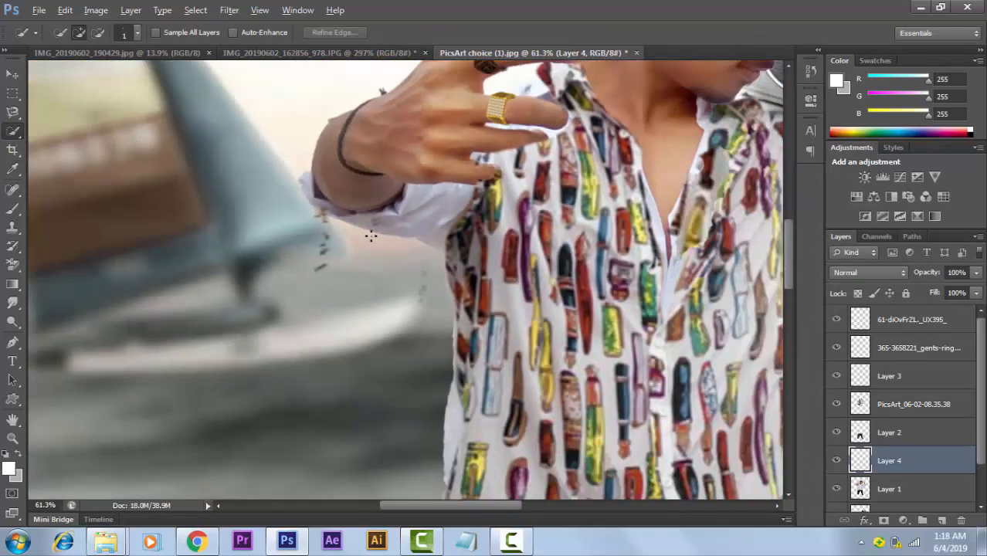
pyautogui.scroll(2, 371, 236)
pyautogui.hotkey('ctrl', 't')
pyautogui.moveTo(423, 342); pyautogui.dragTo(423, 393)
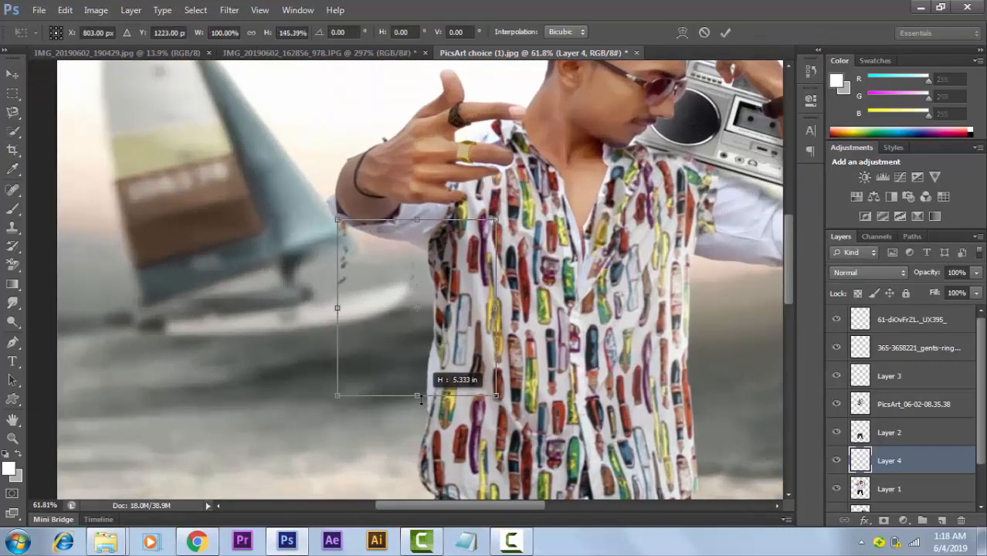
pyautogui.click(726, 32)
# Duplicate the drips layer, move the copy under the elbow that holds the boombox, and enlarge it to fit.
pyautogui.click(13, 74)
pyautogui.moveTo(404, 279); pyautogui.dragTo(519, 291)
pyautogui.moveTo(523, 294); pyautogui.dragTo(630, 285)
pyautogui.hotkey('ctrl', 't')
pyautogui.moveTo(671, 258); pyautogui.dragTo(695, 293)
pyautogui.click(726, 36)
pyautogui.hotkey('ctrl', '0')
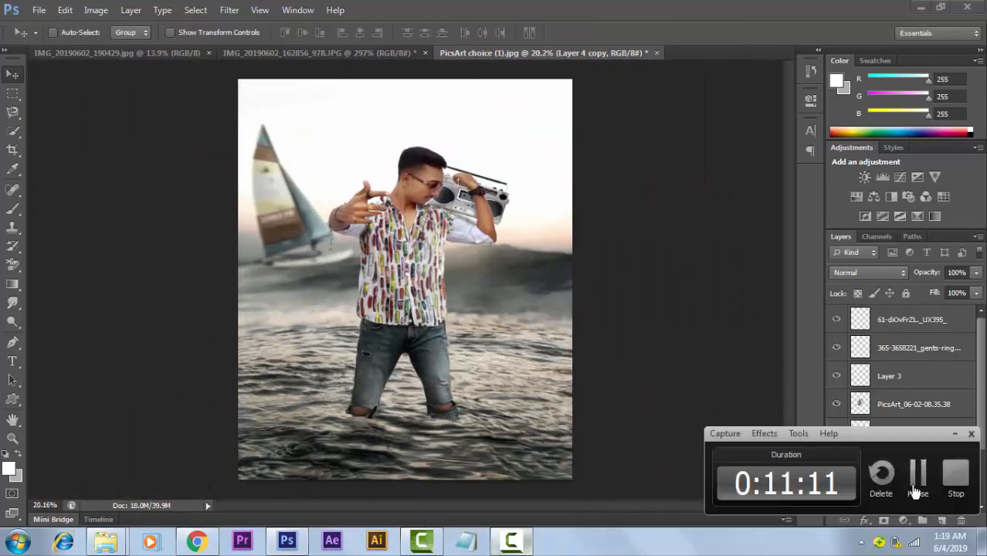
# On Layer 2, shade the area around the knees and waterline with a near-black brush (RGB 9, 1, 1) in Overlay mode at 42% opacity.
pyautogui.press('b')
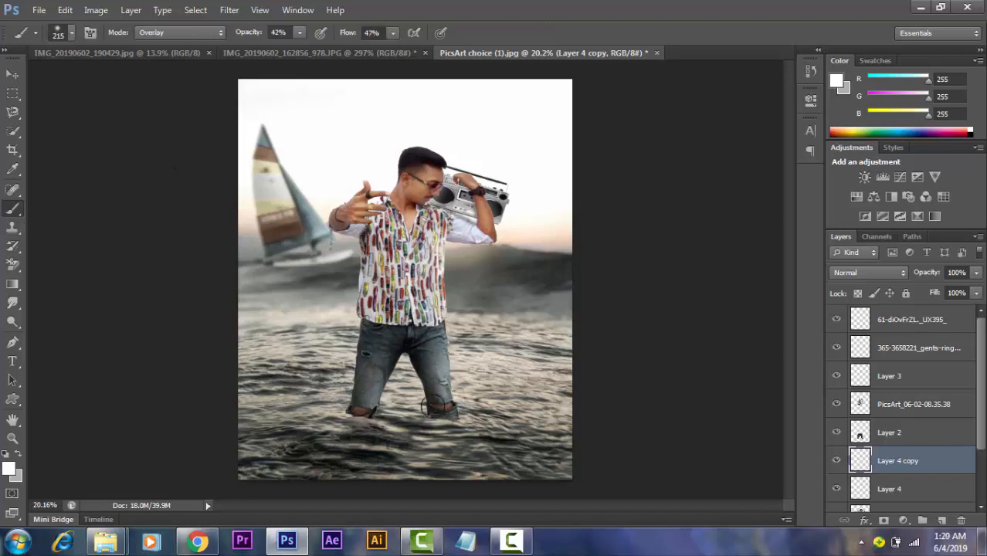
pyautogui.click(888, 432)
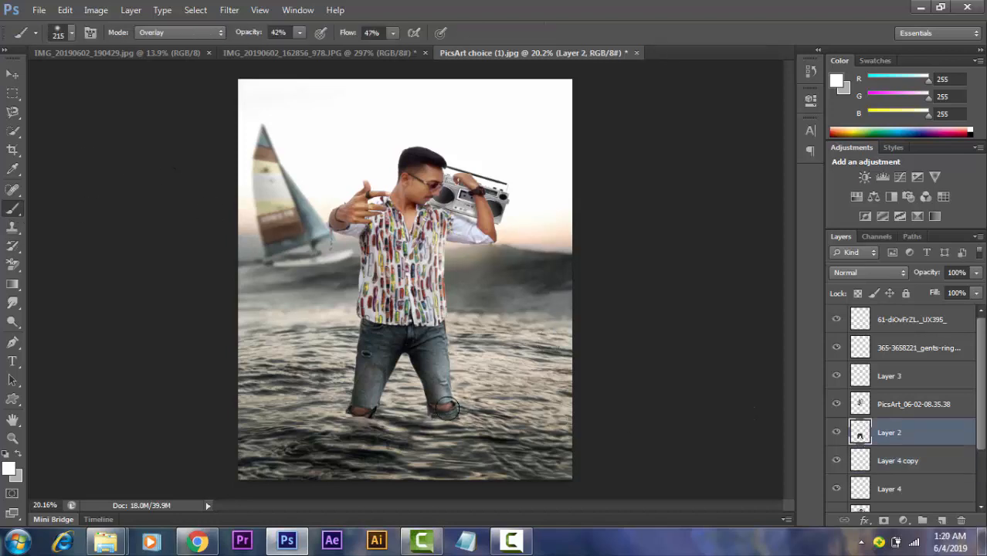
pyautogui.scroll(-2, 450, 409)
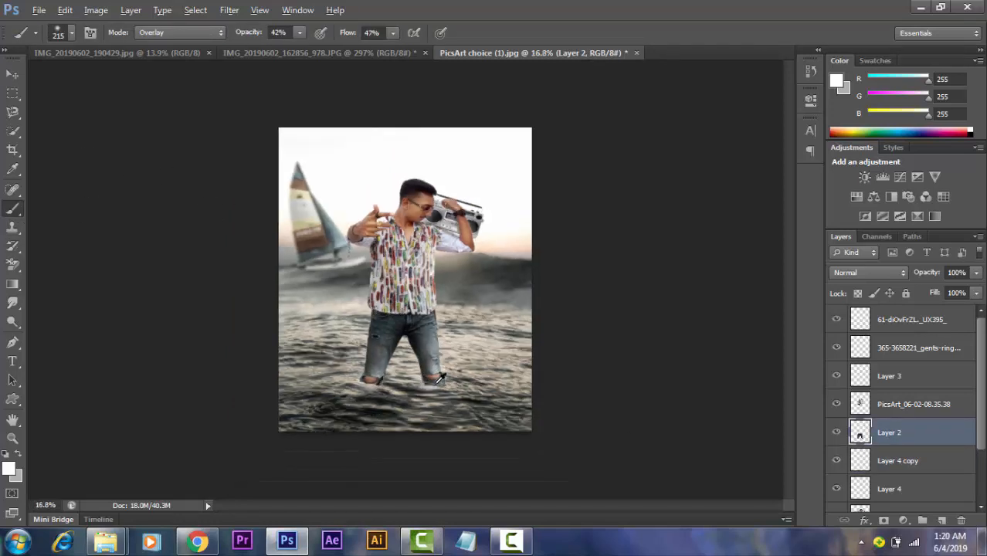
pyautogui.click(11, 466)
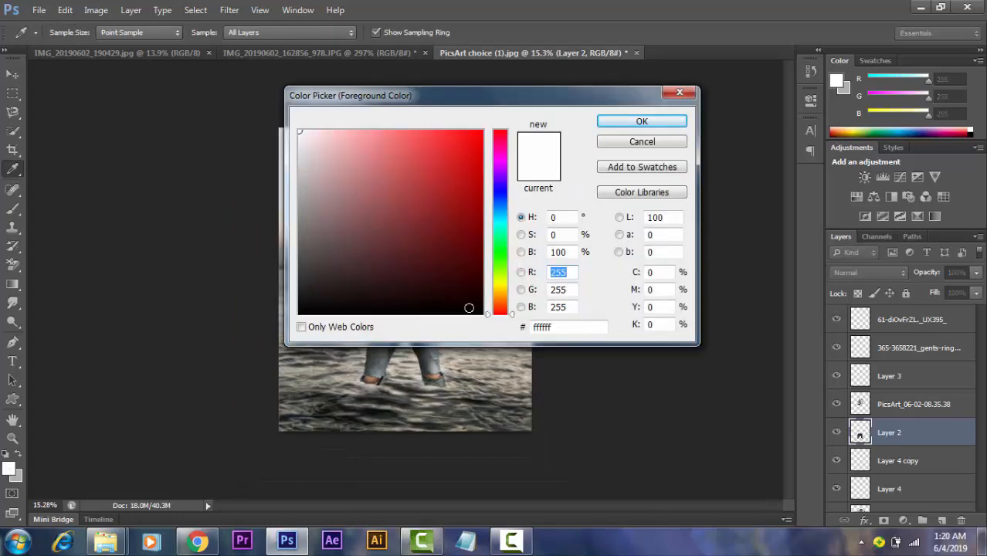
pyautogui.click(469, 307)
pyautogui.press('Return')
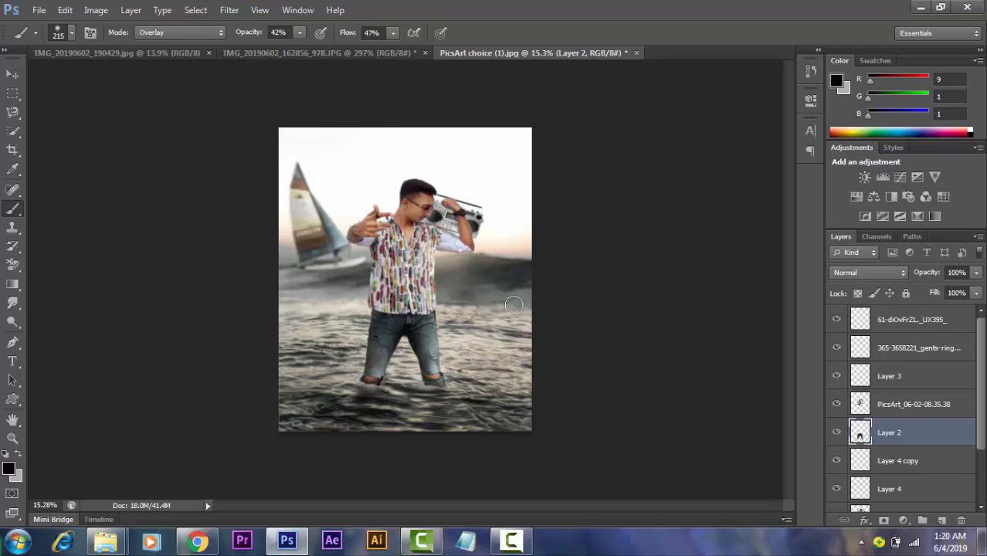
pyautogui.scroll(5, 514, 305)
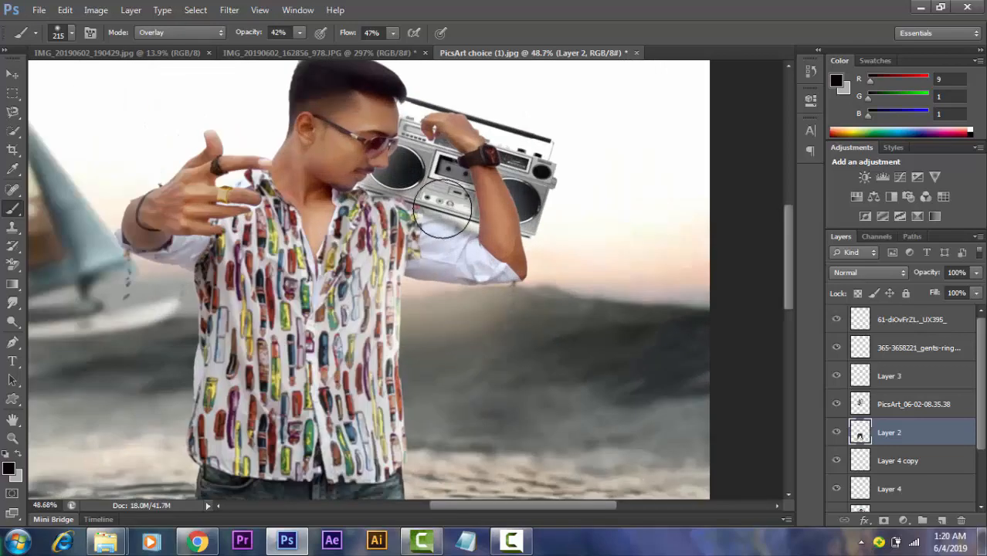
pyautogui.scroll(-5, 456, 190)
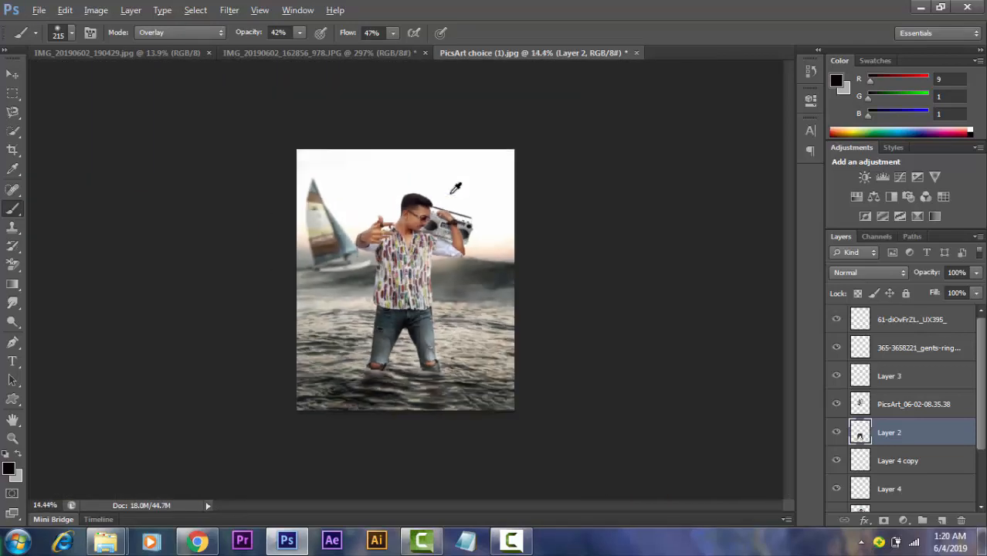
pyautogui.scroll(1, 467, 251)
# Compare the man's position and proportions in the composite with the reference photo.
pyautogui.click(405, 52)
pyautogui.scroll(-4, 440, 131)
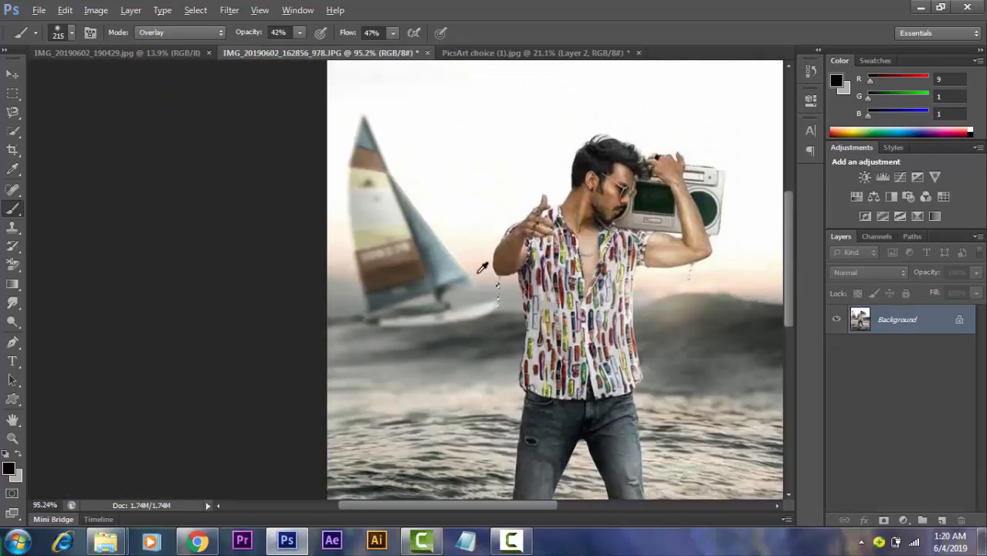
pyautogui.click(500, 51)
pyautogui.click(372, 52)
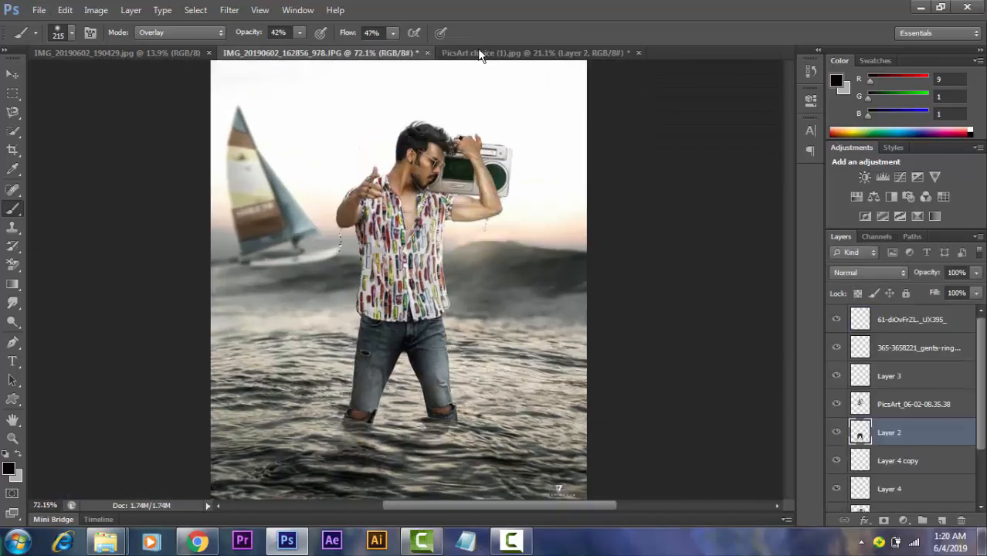
pyautogui.click(478, 51)
pyautogui.click(380, 51)
pyautogui.click(468, 54)
# Select all layers above the Background and stretch the whole figure upward to make the man taller.
pyautogui.click(920, 319)
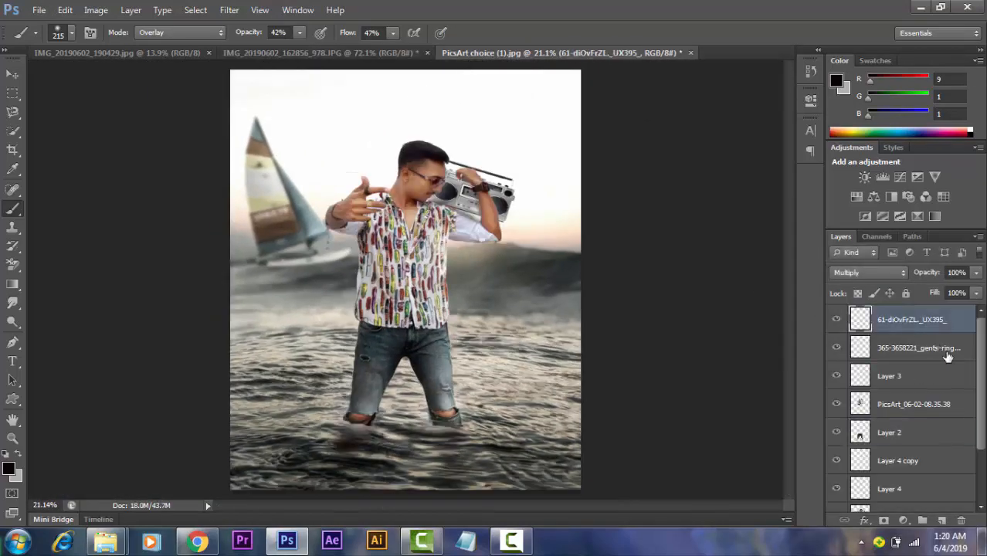
pyautogui.scroll(-3, 925, 470)
pyautogui.keyDown('shift'); pyautogui.click(890, 452); pyautogui.keyUp('shift')
pyautogui.hotkey('ctrl', 't')
pyautogui.moveTo(431, 136); pyautogui.dragTo(431, 110)
pyautogui.click(725, 32)
# Check the taller figure in the composite against the reference photo.
pyautogui.scroll(-2, 569, 193)
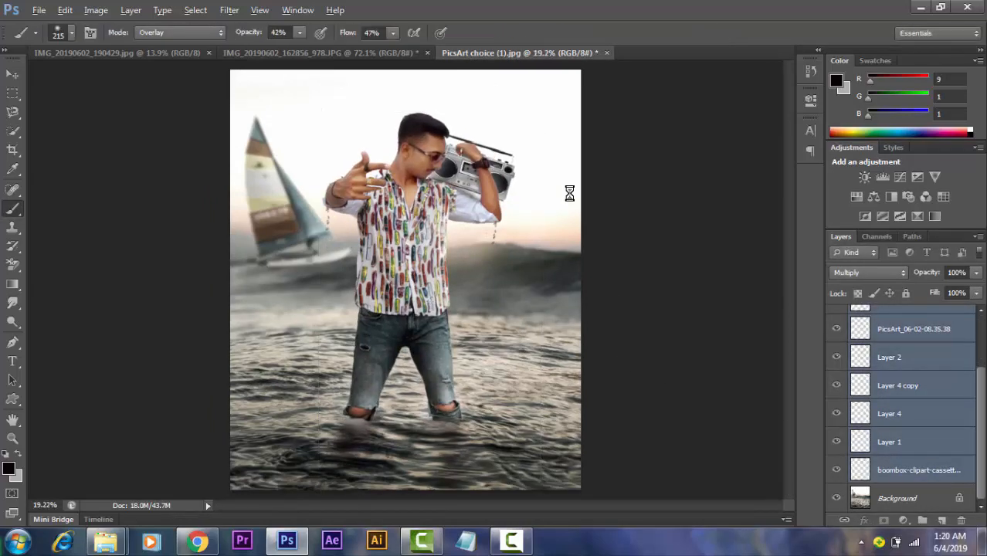
pyautogui.click(404, 54)
pyautogui.click(479, 53)
pyautogui.click(377, 51)
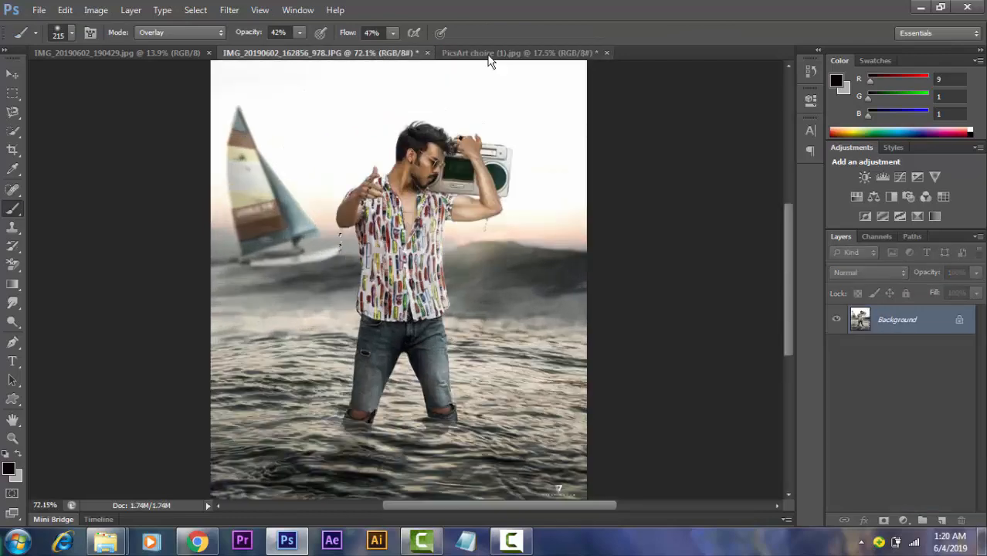
pyautogui.click(487, 54)
pyautogui.click(405, 52)
pyautogui.scroll(-2, 451, 73)
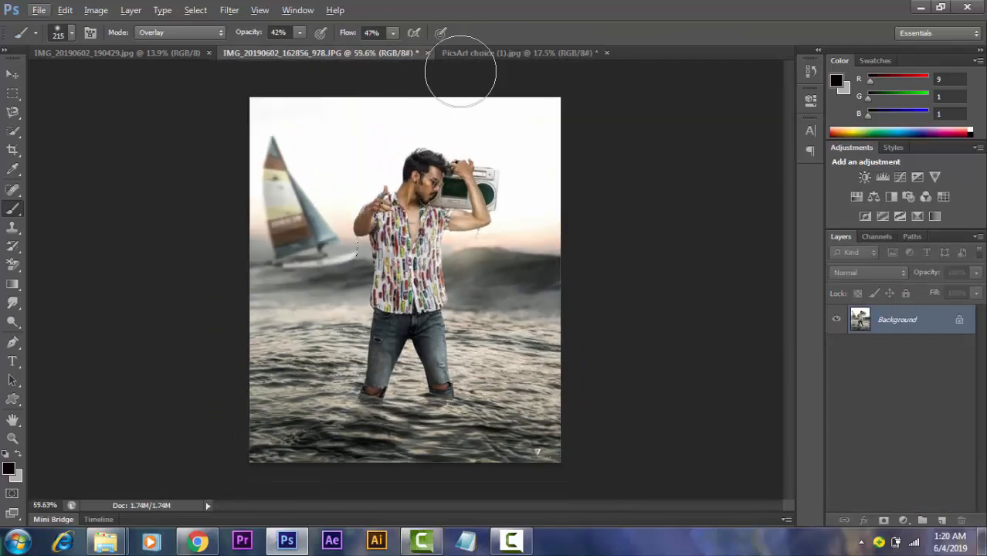